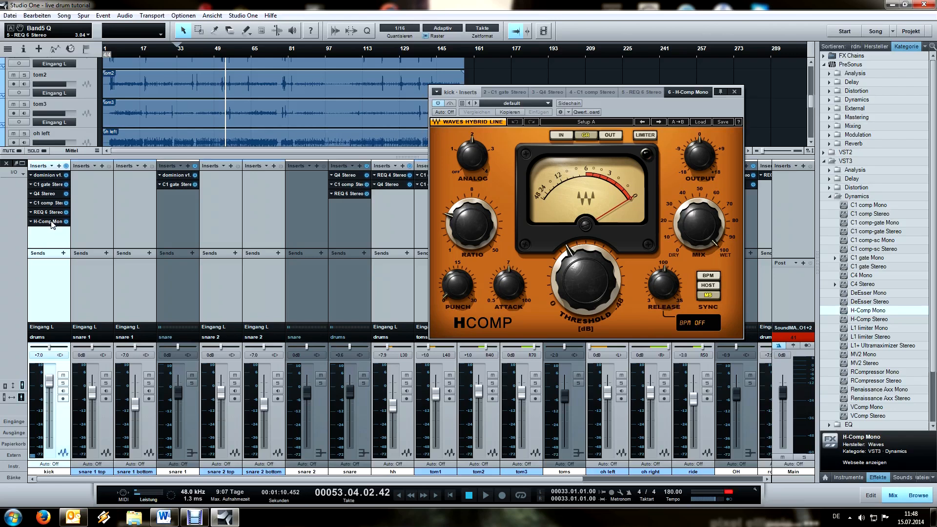
Move H-Comp Mono above REQ 6 Stereo in the kick channel's inserts and solo the kick.
drag(52, 225, 51, 215)
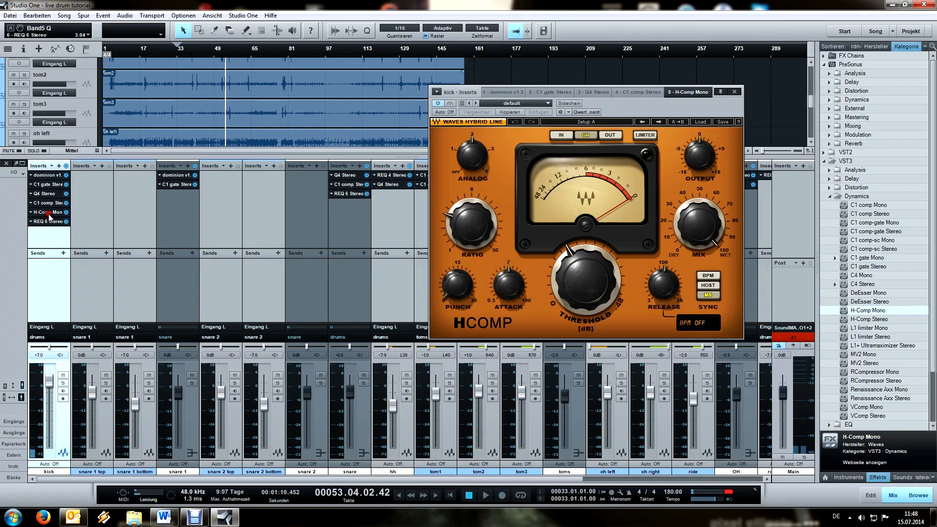
click(49, 217)
click(48, 213)
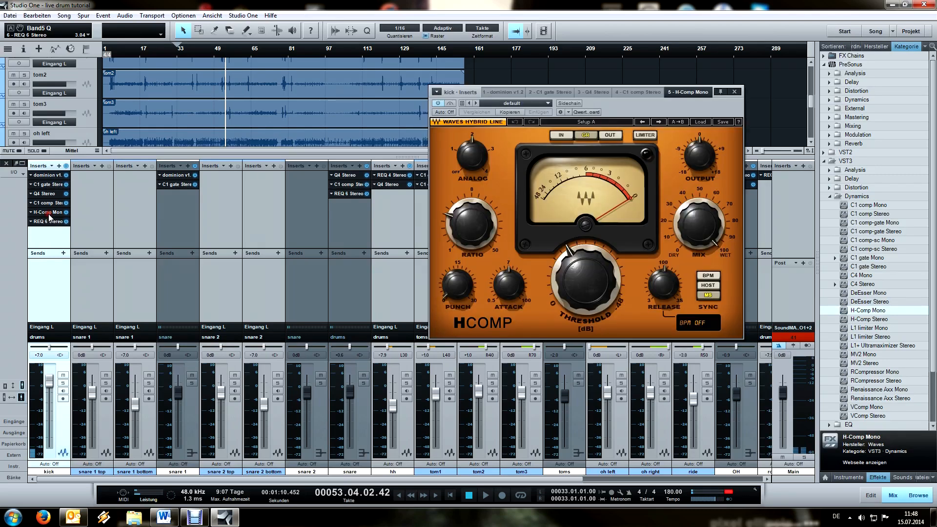
click(62, 384)
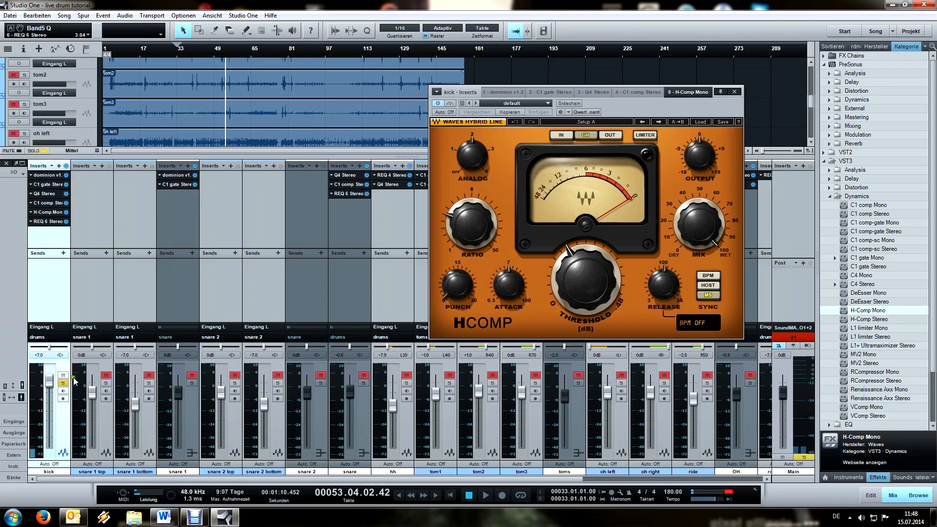
drag(704, 102, 750, 89)
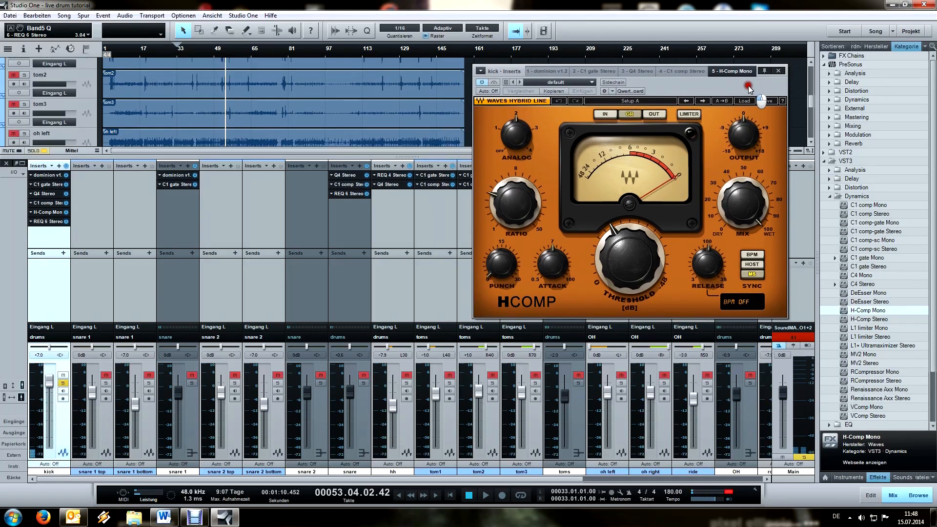
Starting from bar 23, raise the kick compressor's ratio and attack and lower its threshold during playback.
click(155, 55)
drag(514, 139, 514, 145)
drag(517, 211, 517, 208)
drag(504, 262, 507, 342)
click(553, 264)
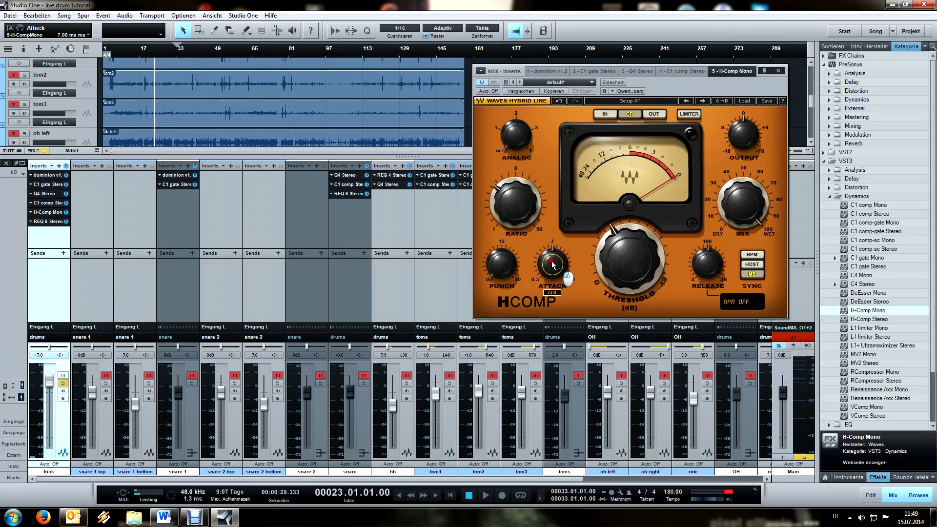
mouse_move(553, 264)
mouse_down()
mouse_move(552, 227)
mouse_move(552, 264)
mouse_up()
drag(706, 264, 644, 246)
key(space)
Enable the kick compressor's limiter and set the output to -5.1 dB, lowering the threshold further while listening.
click(688, 115)
key(space)
drag(757, 142, 754, 172)
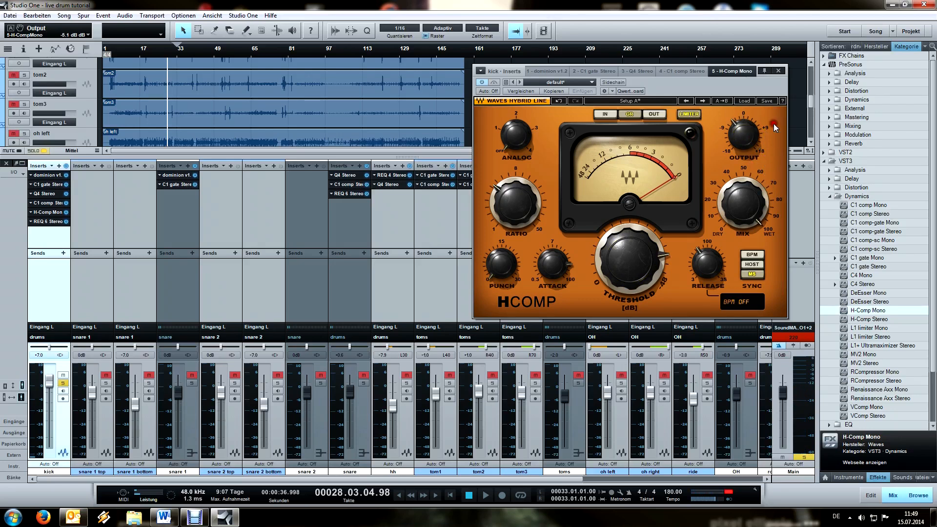
mouse_move(757, 134)
key(space)
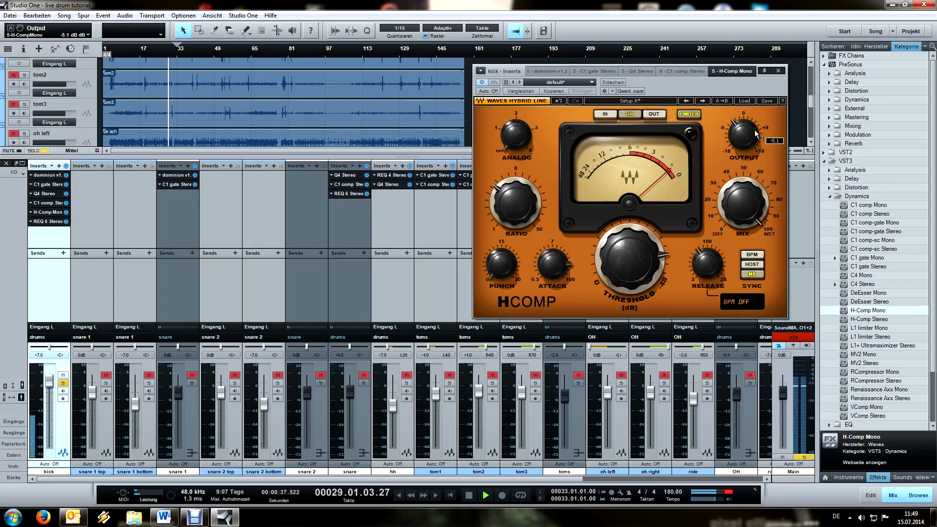
scroll(756, 134, down, 8)
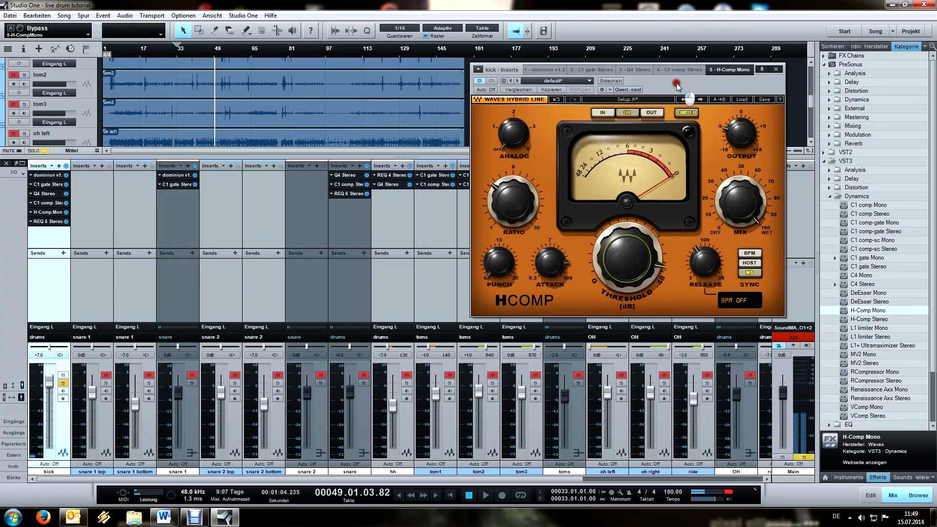
key(space)
Try different attack times on the kick compressor while listening, ending at 85.3 ms.
mouse_move(503, 267)
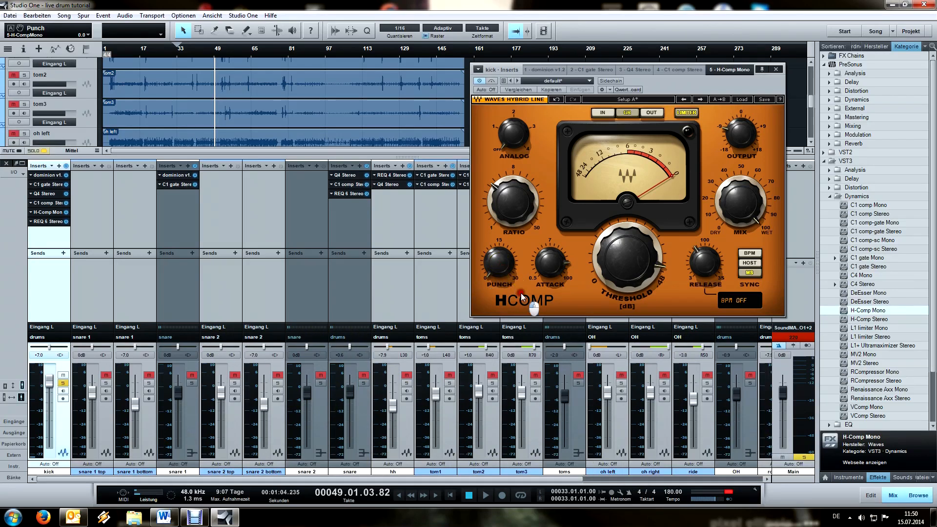
click(552, 272)
scroll(553, 273, down, 8)
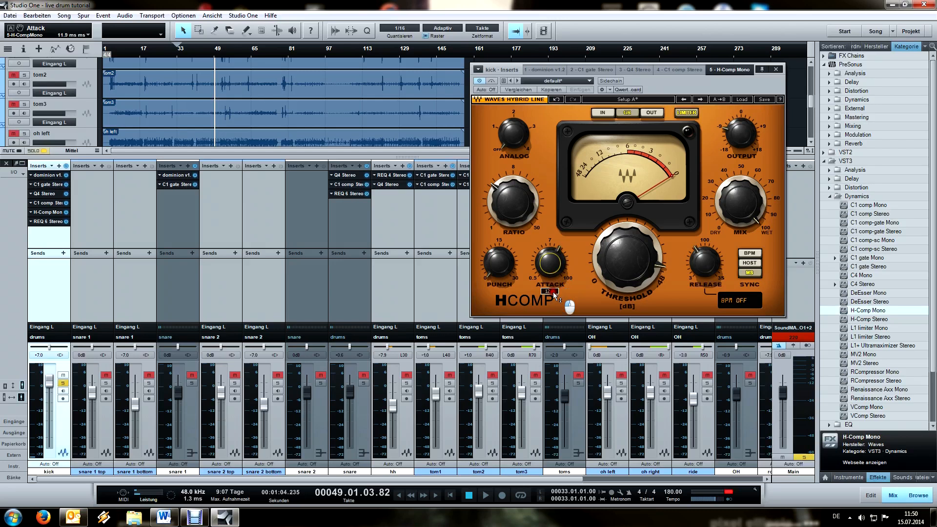
scroll(553, 271, up, 5)
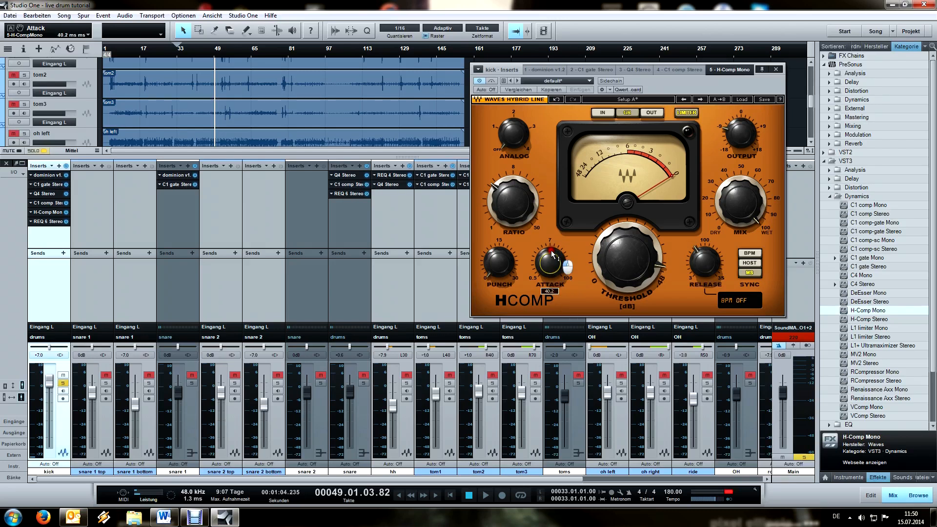
scroll(554, 269, up, 3)
key(space)
scroll(549, 264, up, 9)
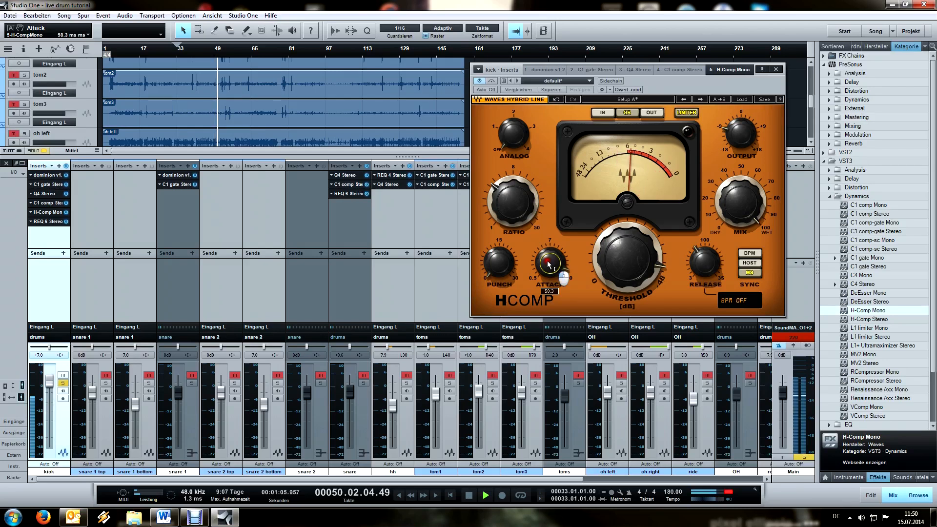
scroll(548, 264, up, 9)
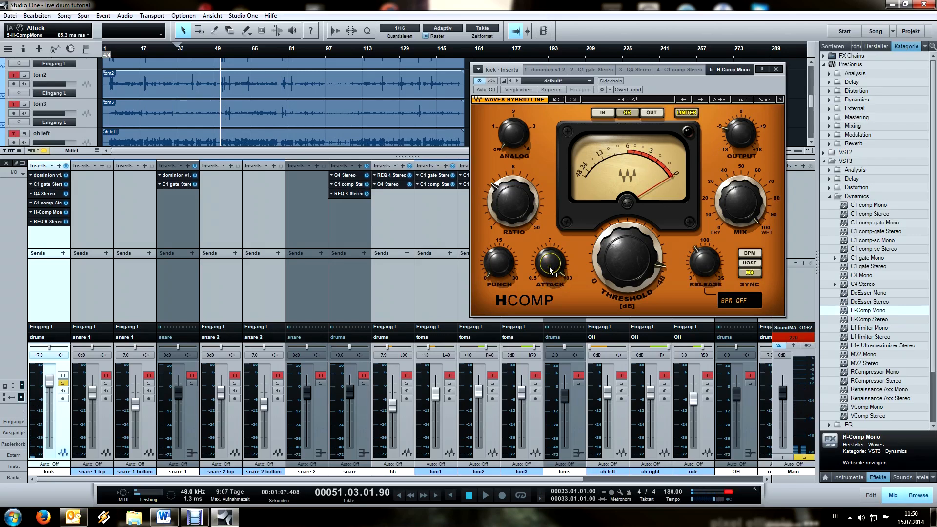
Replay the kick from bar 23 and shorten the compressor's attack to 23.5 ms.
click(155, 50)
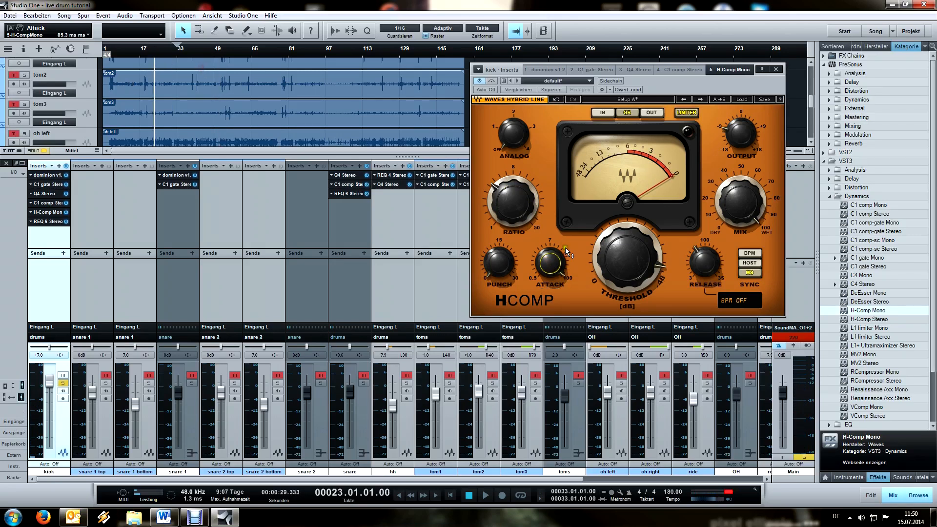
key(space)
key(space)
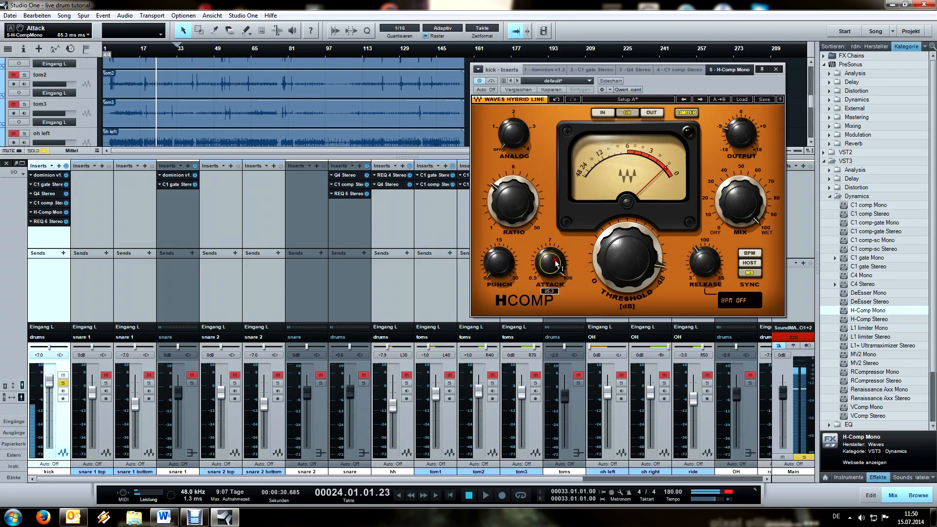
mouse_move(549, 269)
key(space)
drag(549, 268, 559, 311)
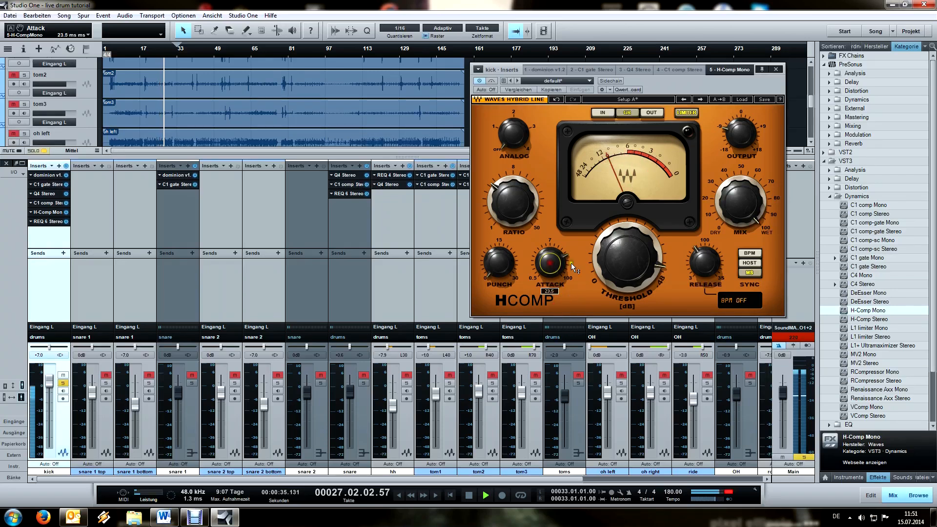
Raise the kick compressor's threshold slightly, set its attack to 28.9 ms and adjust the release.
drag(630, 251, 631, 252)
key(space)
drag(553, 264, 562, 272)
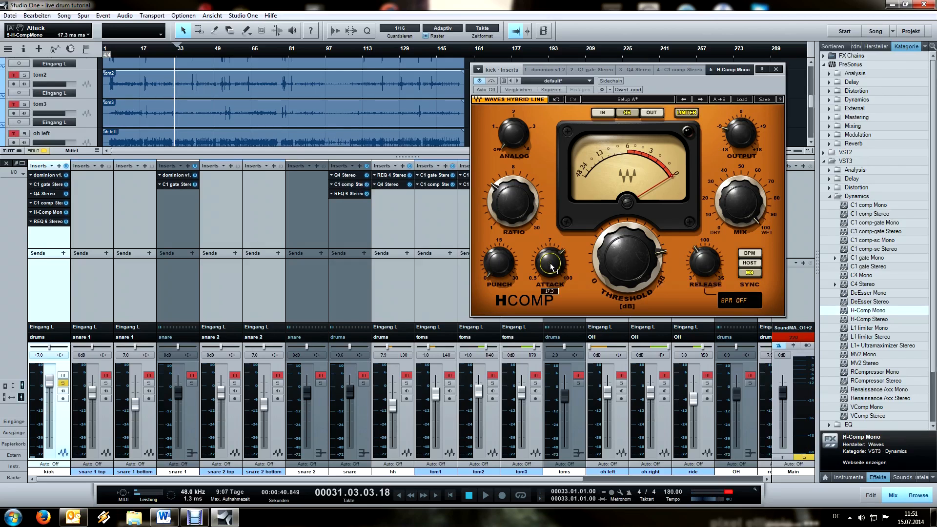
drag(552, 266, 552, 256)
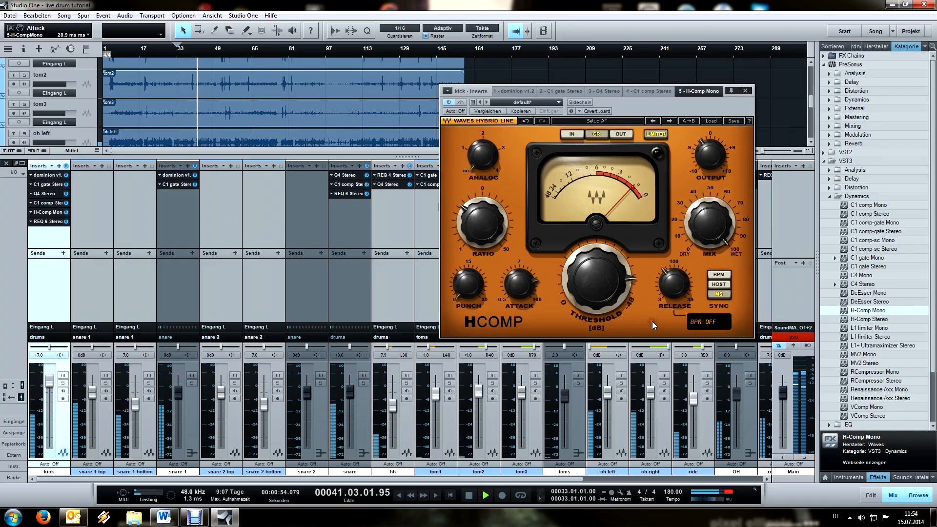
drag(674, 285, 675, 305)
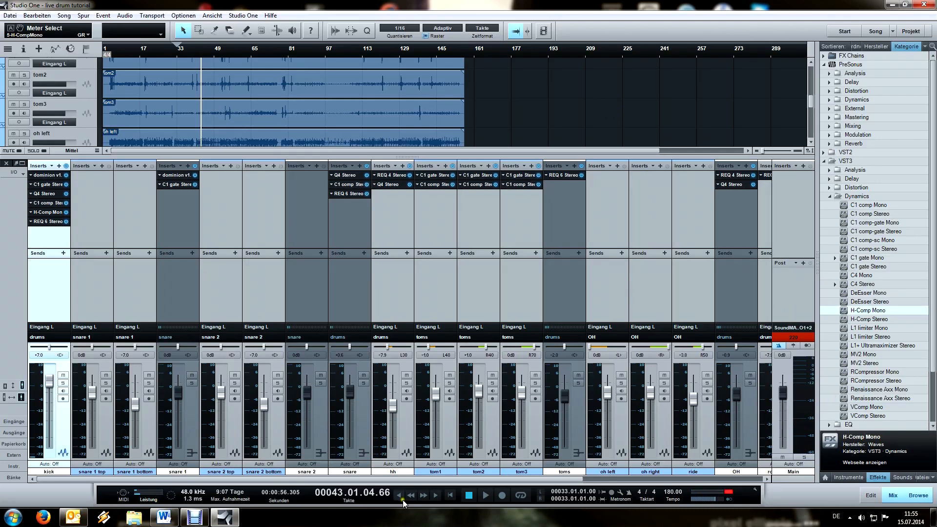
Insert H-Comp Mono before REQ 6 Stereo on the snare bus and play the bus soloed.
drag(865, 316, 352, 195)
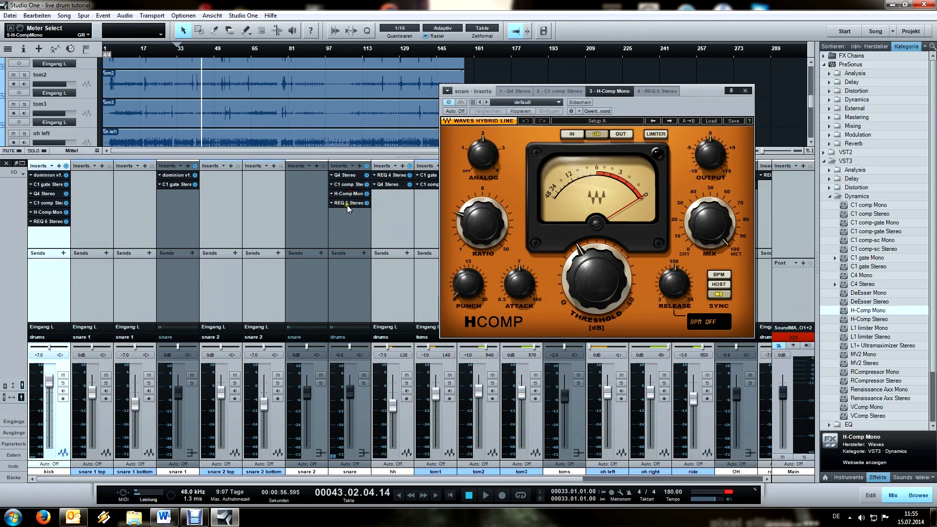
click(363, 382)
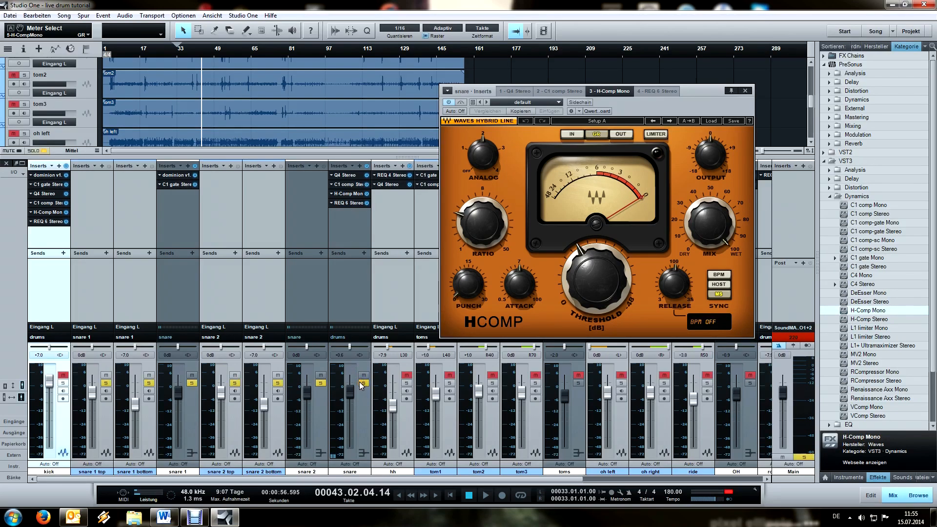
key(space)
Raise the snare compressor's ratio and set its punch to 30.
drag(484, 152, 485, 170)
drag(489, 215, 489, 202)
key(space)
drag(475, 287, 493, 303)
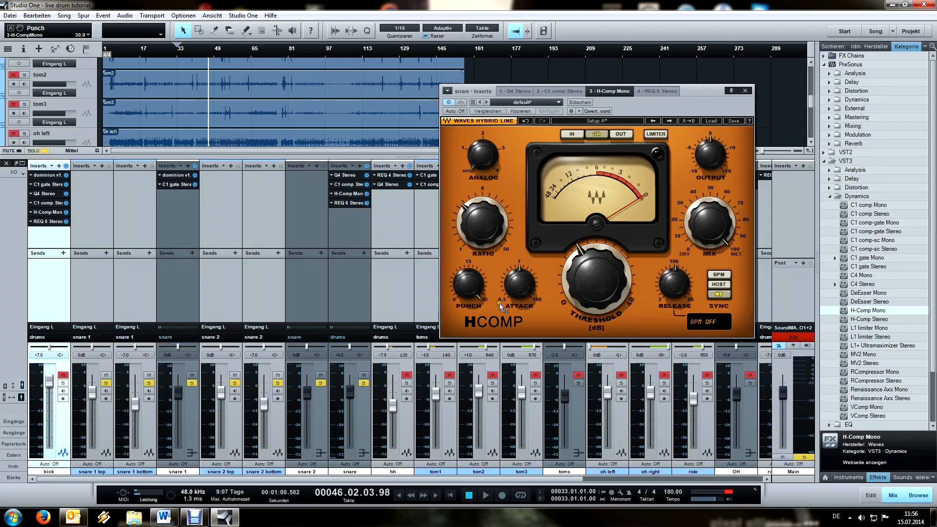
Lengthen the snare compressor's attack, lower its threshold during playback and enable the limiter.
drag(517, 291, 543, 293)
drag(674, 284, 675, 285)
key(space)
drag(611, 277, 599, 245)
click(656, 134)
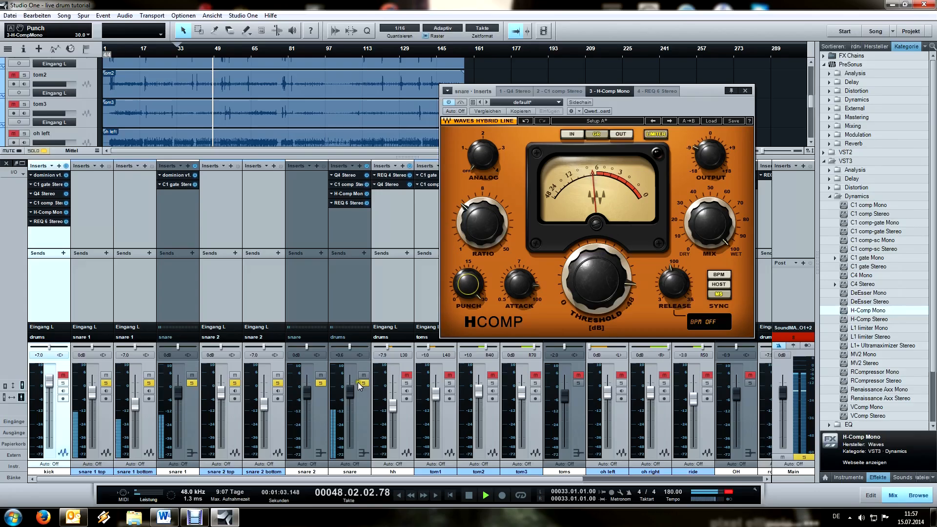
Audition the compressed snare unsoloed in the full drum mix, then close the compressor and stop playback.
click(365, 195)
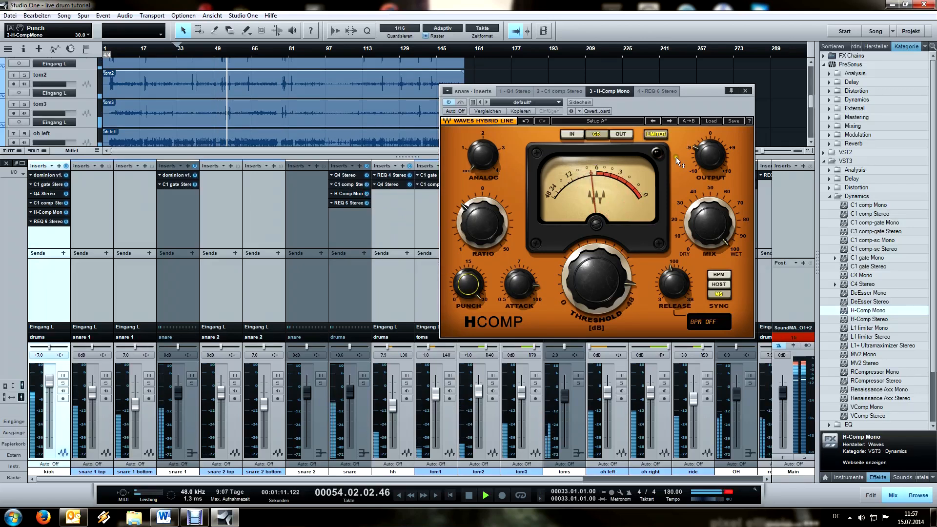
click(746, 92)
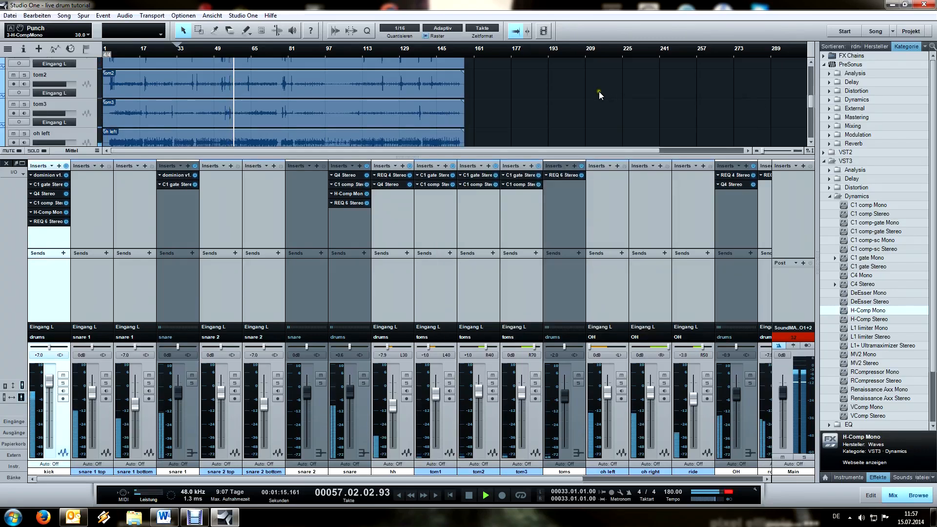
key(space)
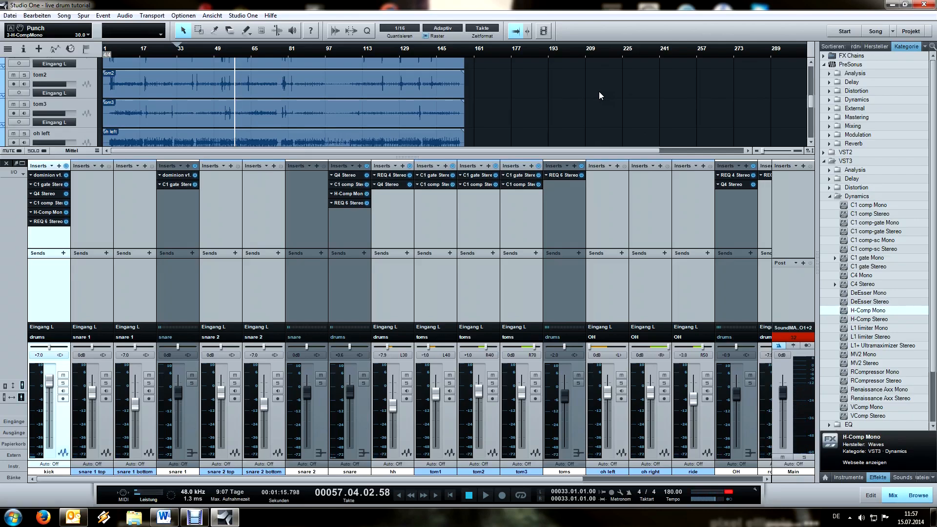
Solo the toms bus, loop bars 52 to 55 and open H-Comp Stereo as its first insert.
scroll(599, 93, up, 1)
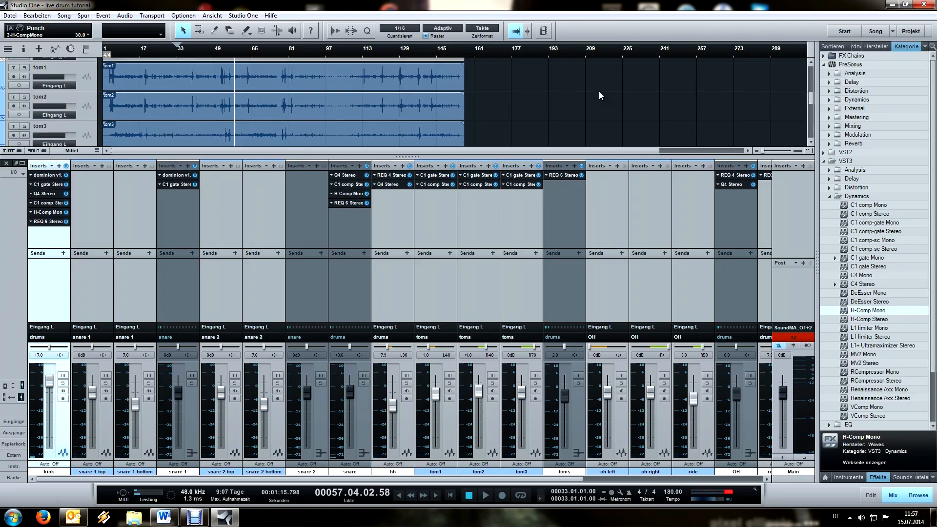
click(579, 383)
click(218, 51)
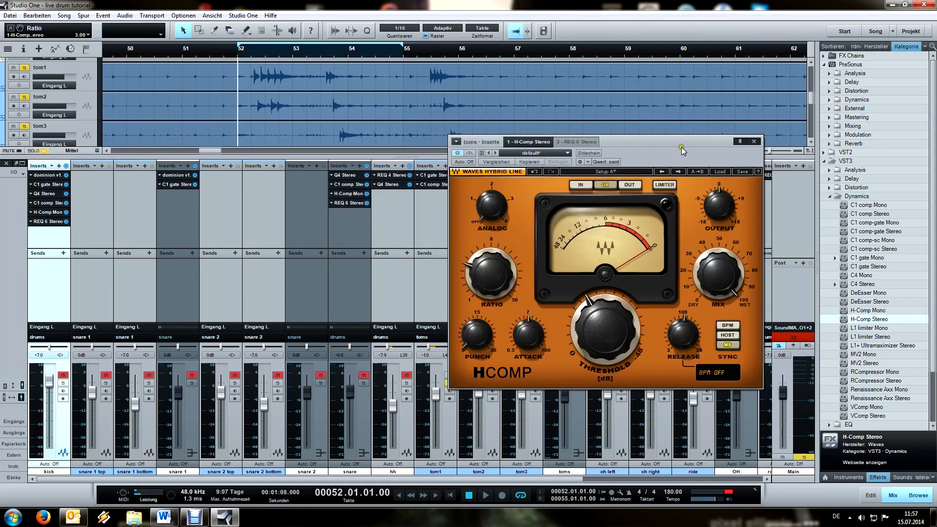
drag(682, 149, 677, 156)
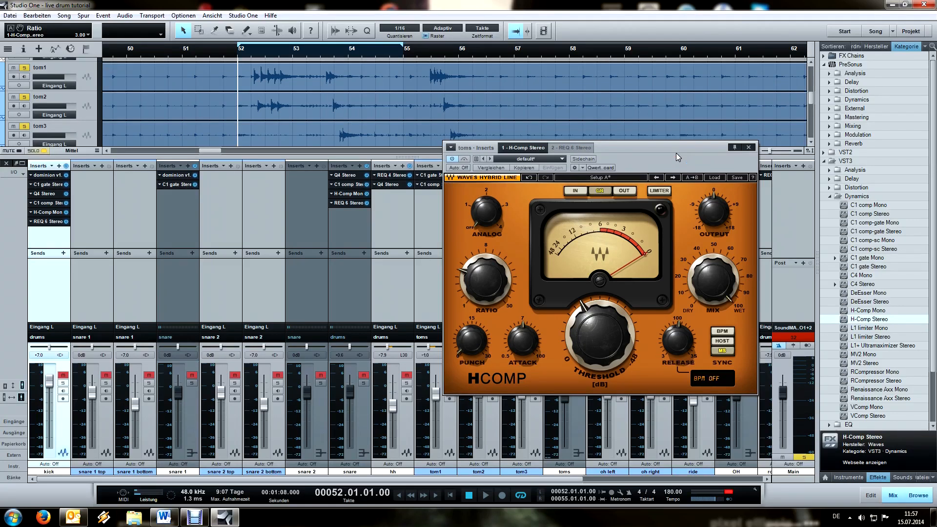
Lengthen the toms compressor's attack and set its release to 63.1 ms.
click(526, 338)
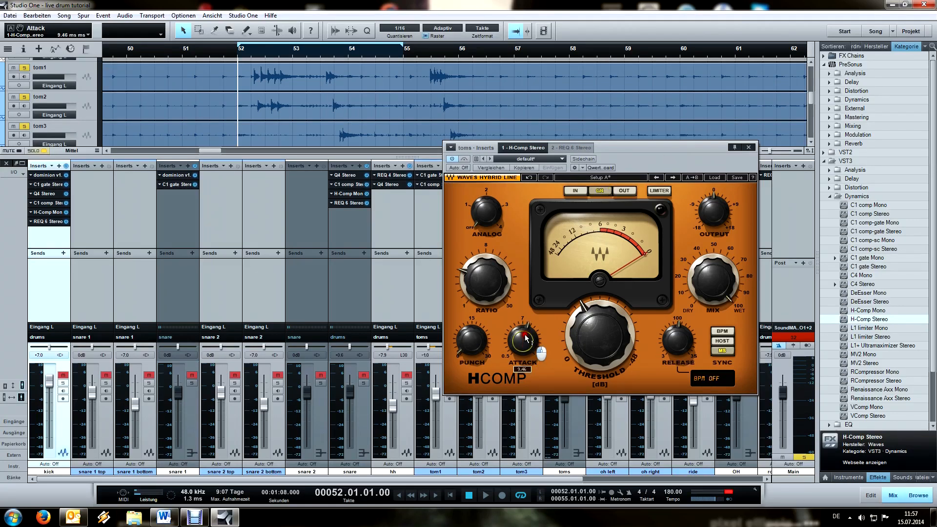
drag(526, 337, 526, 327)
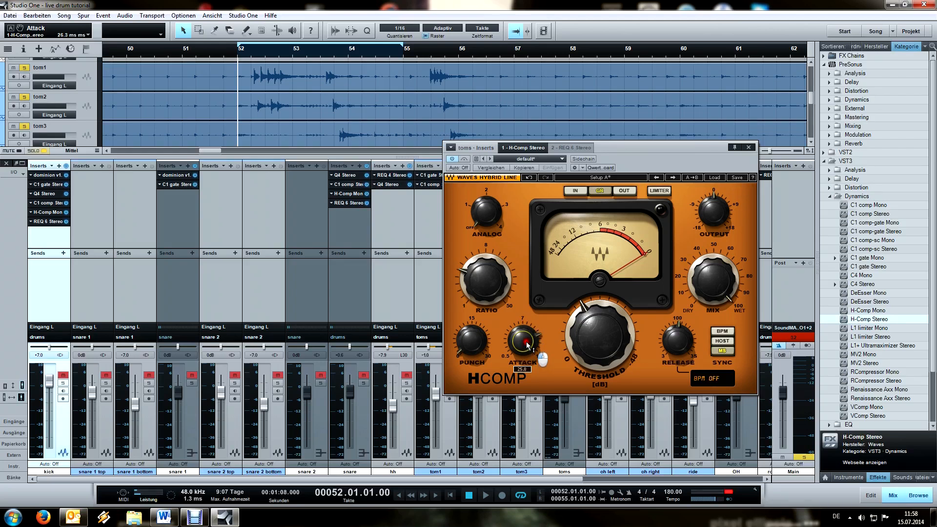
click(678, 332)
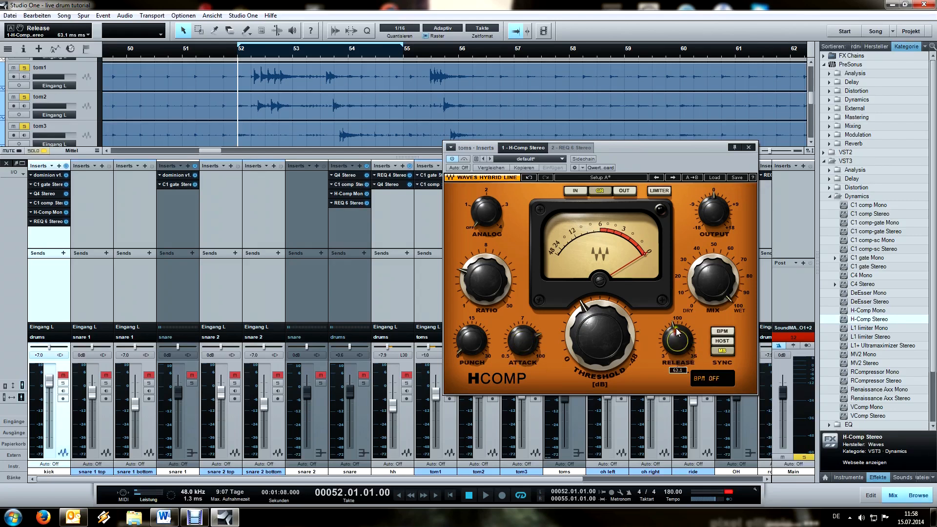
Set the toms compressor's threshold to -24.9 dB during loop playback and compare the sound with the effect bypassed.
key(space)
drag(599, 323, 597, 309)
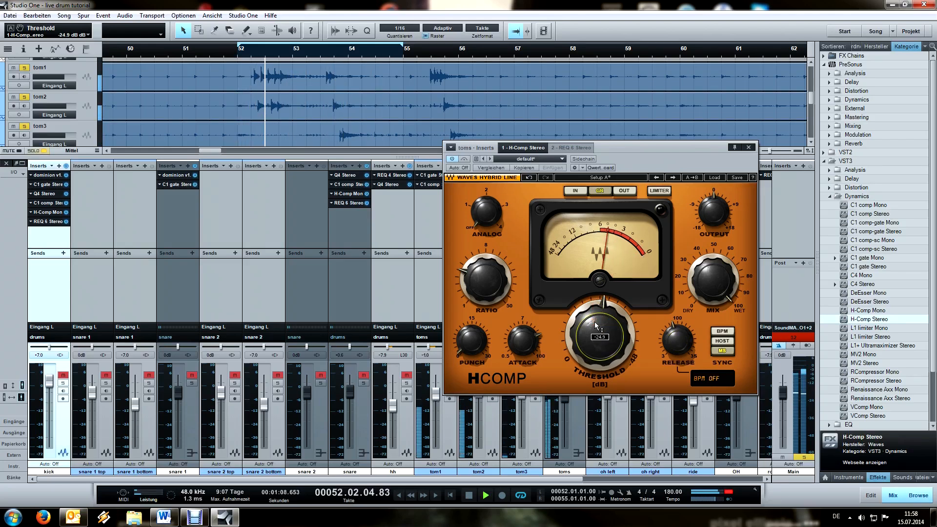
click(463, 160)
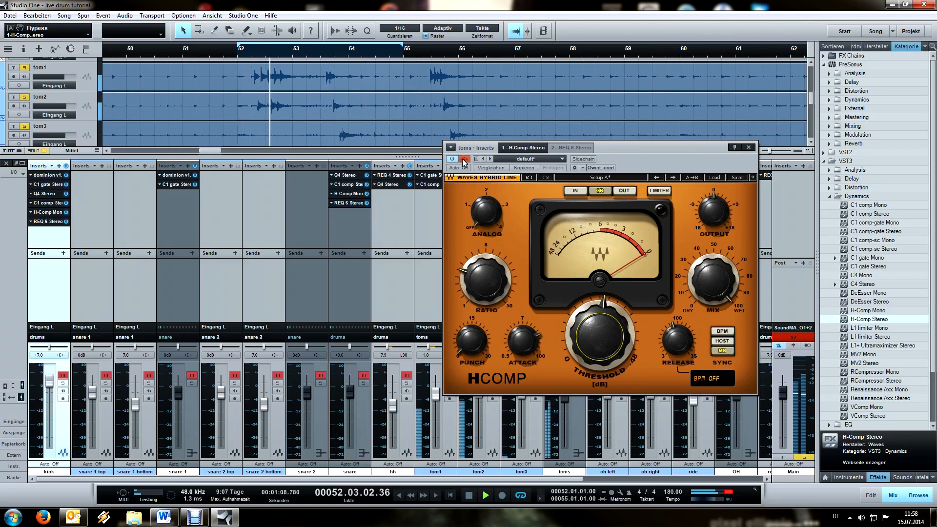
click(463, 159)
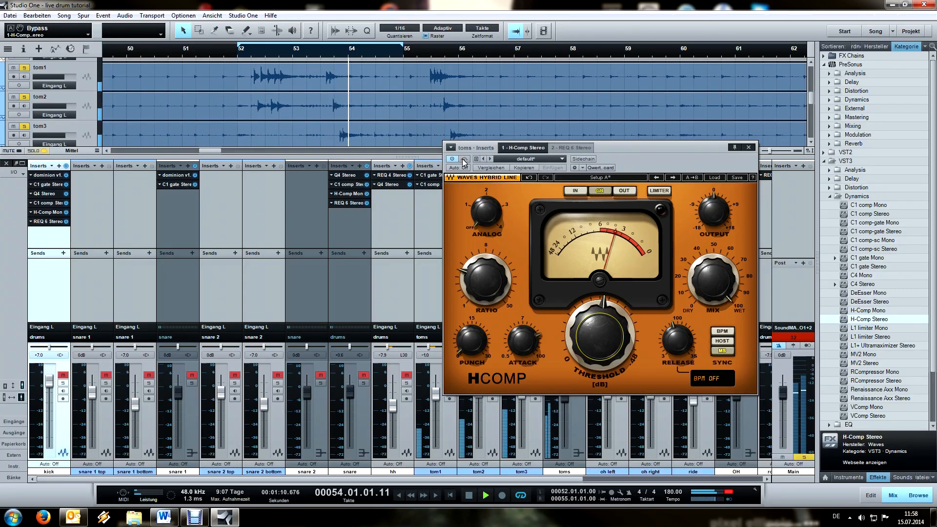
Stop playback, close the toms compressor, unsolo the toms bus and play the full drum mix.
key(space)
click(750, 147)
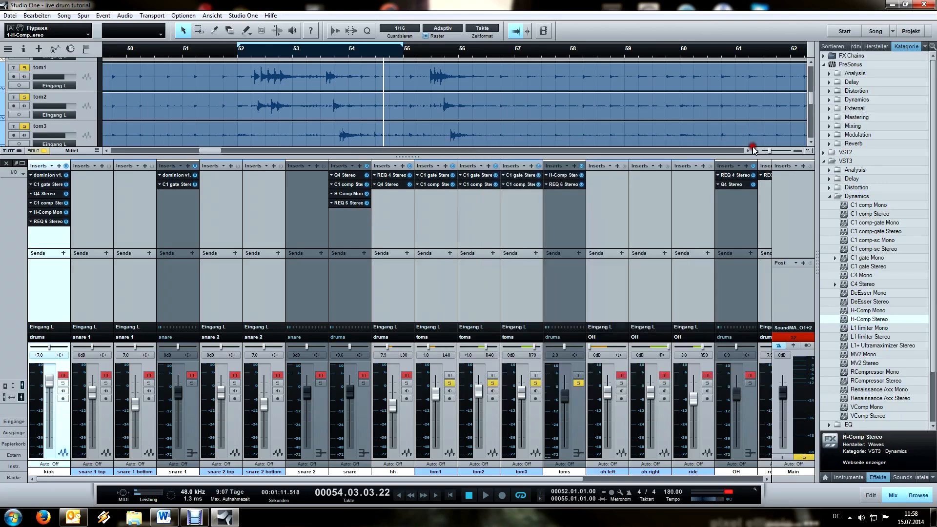
click(578, 384)
scroll(521, 49, down, 3)
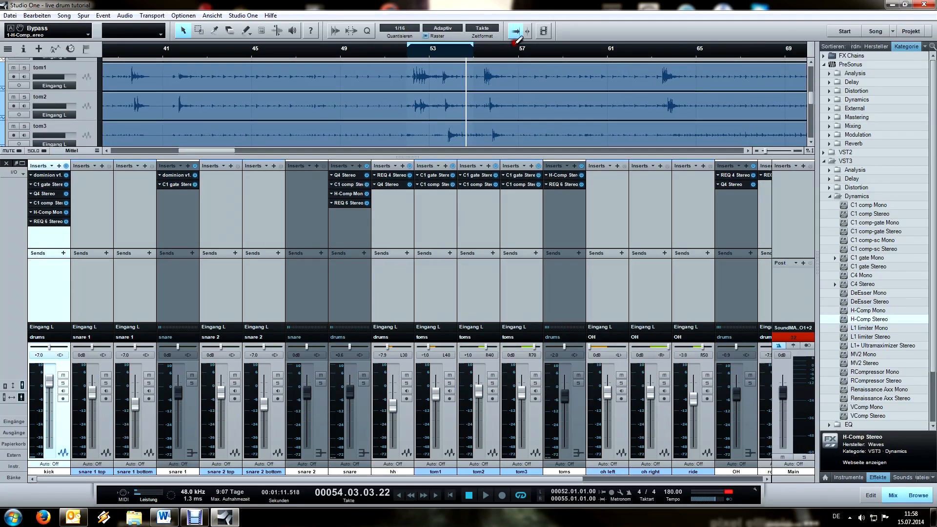
click(399, 48)
key(space)
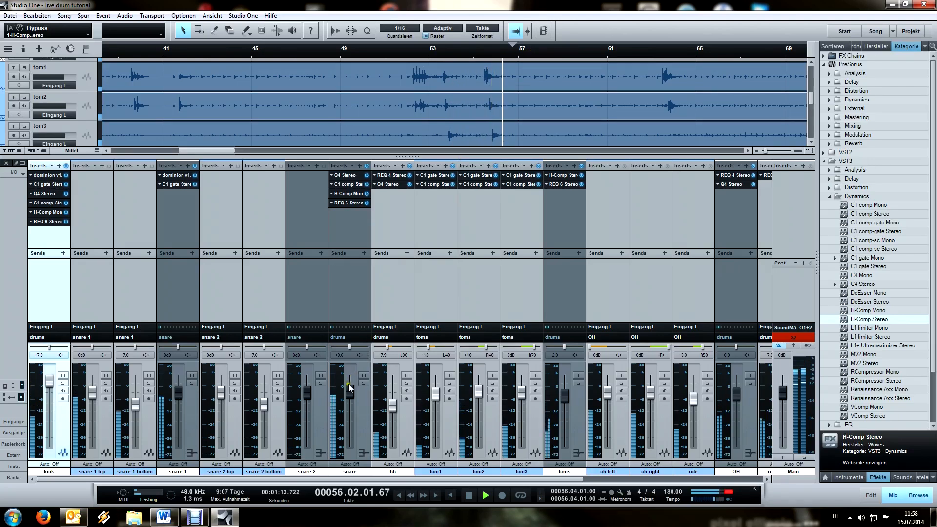
Lower the snare bus level to -1.4 dB while the full mix plays.
drag(350, 388, 350, 394)
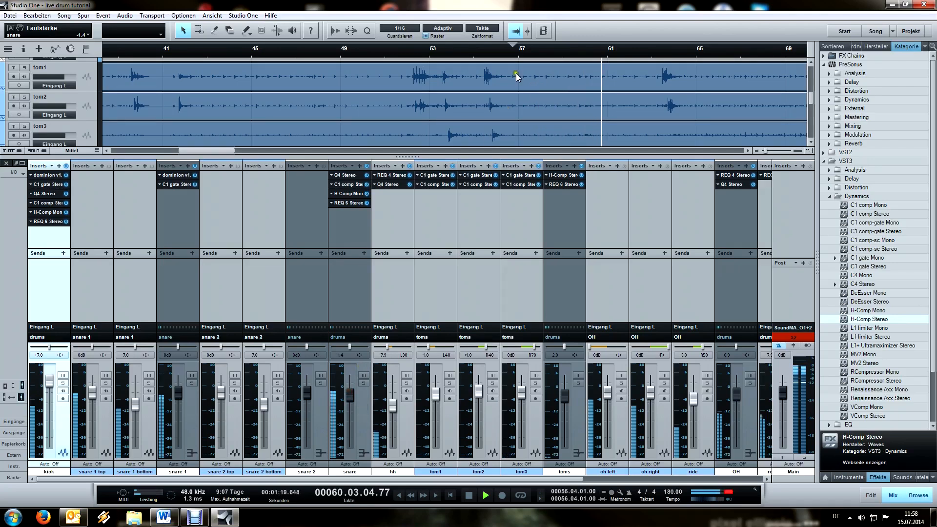
scroll(506, 52, down, 4)
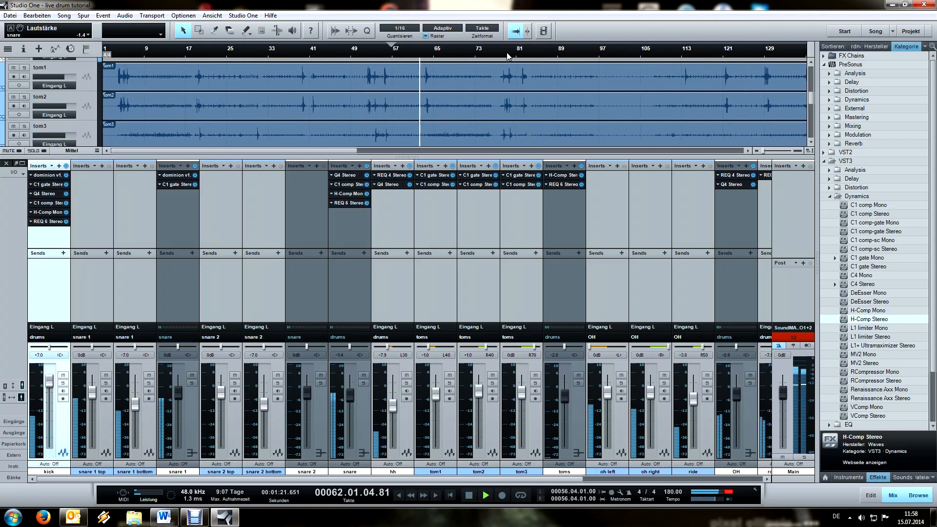
scroll(506, 52, down, 1)
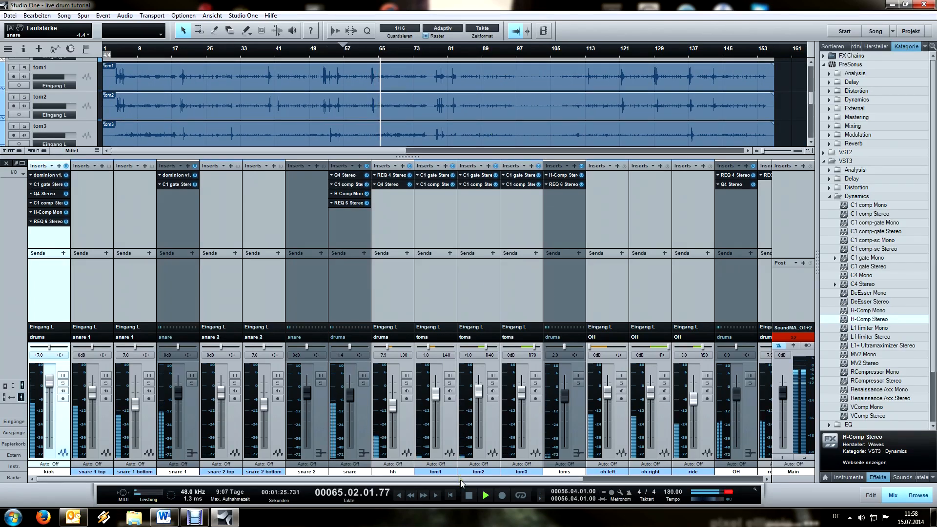
Try lowering the drums, rhythm and bass channels together by setting the drums level to -5 dB, and play the mix.
drag(461, 480, 644, 481)
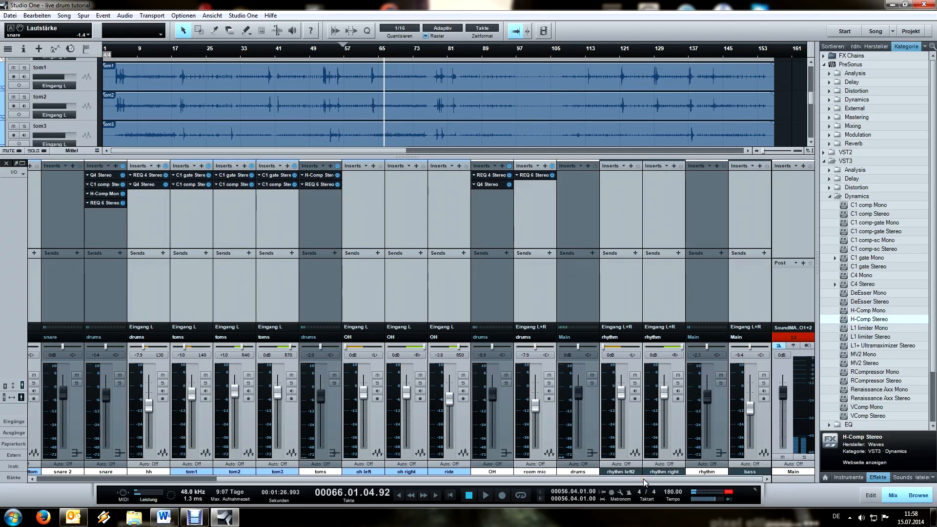
click(809, 336)
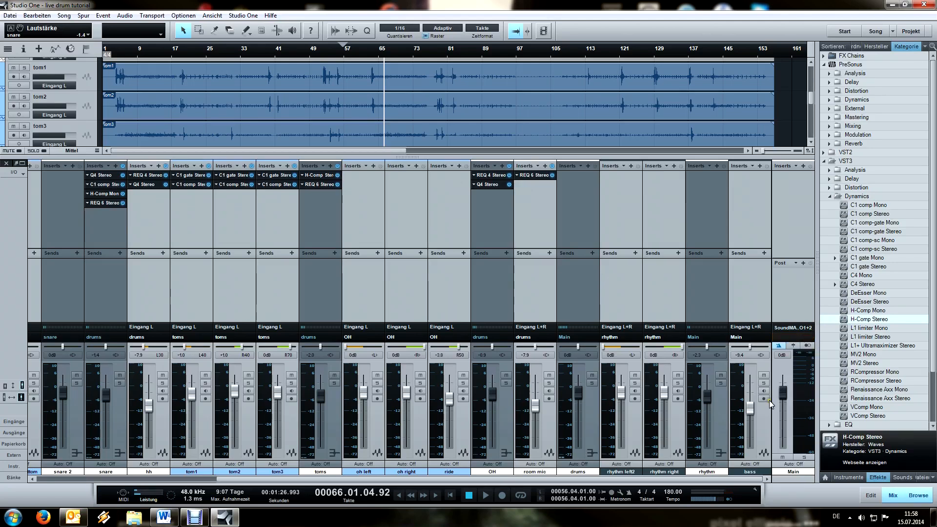
click(589, 420)
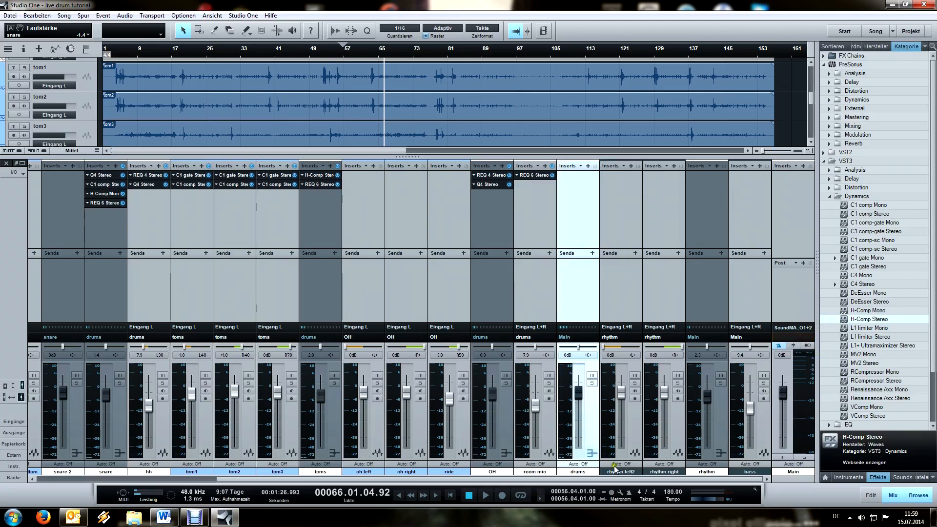
ctrl+click(726, 429)
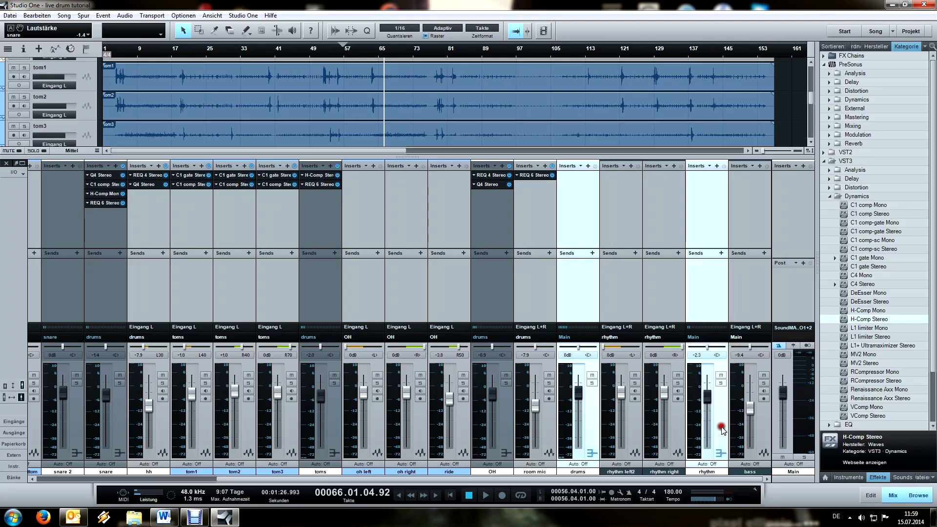
ctrl+click(763, 437)
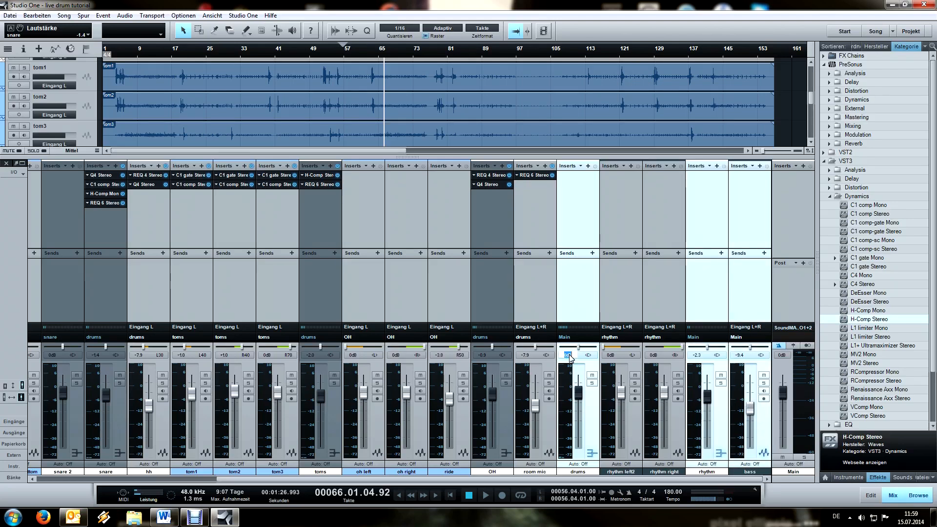
text(-5)
key(Return)
key(space)
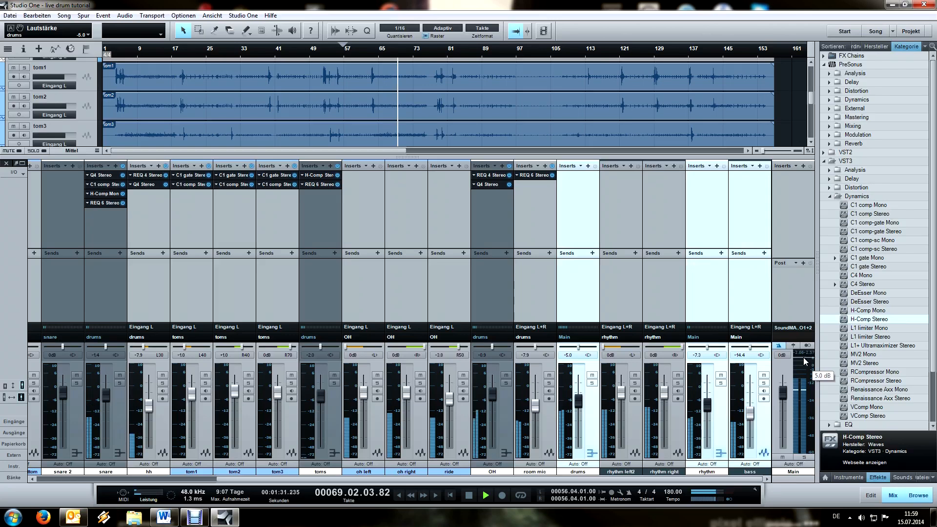
Reset the main channel's clip indicator and play the mix from around bar 21 to check the output level.
click(194, 48)
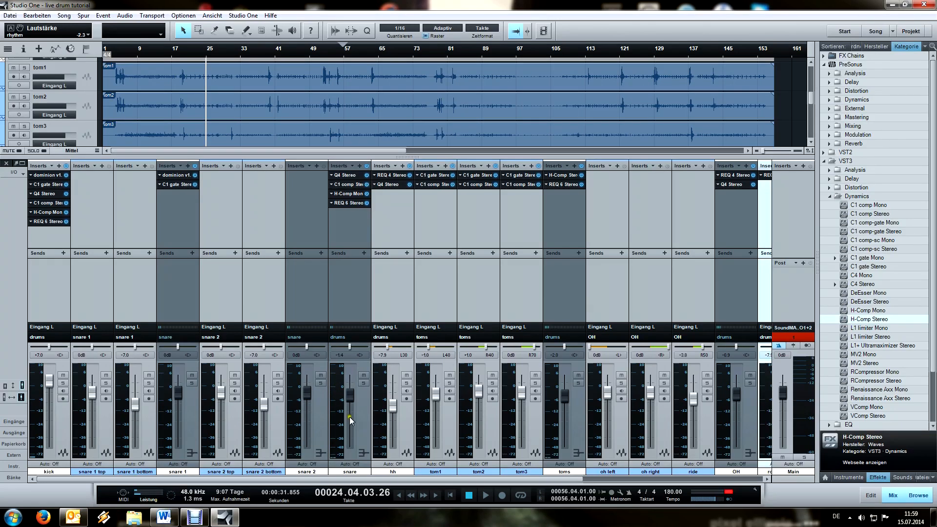
click(804, 338)
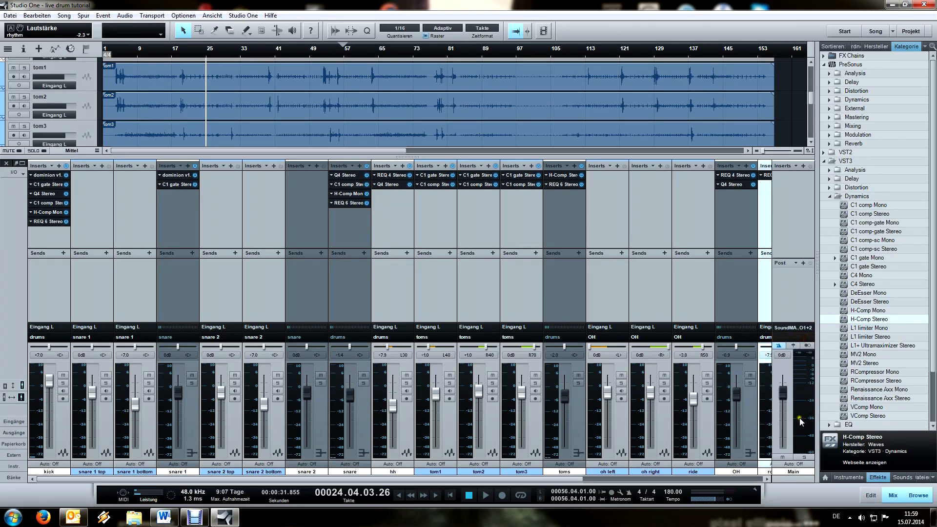
click(803, 370)
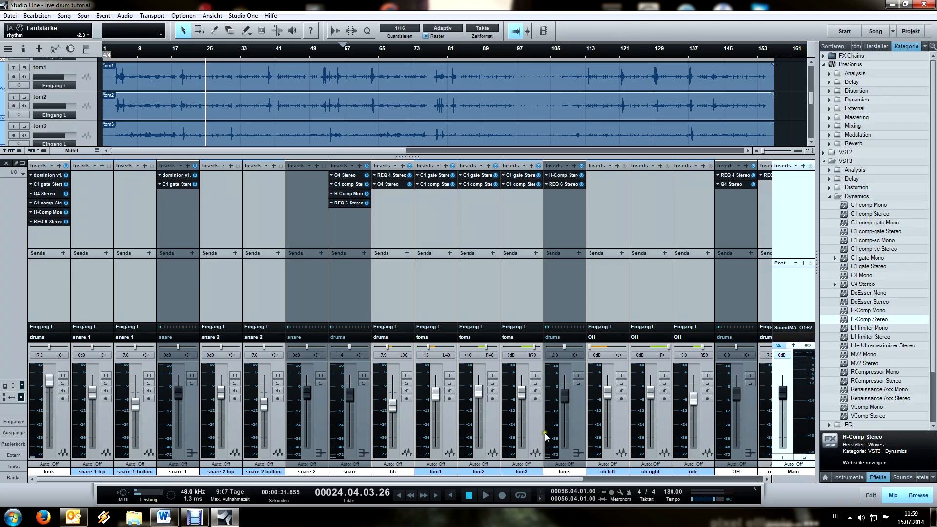
key(space)
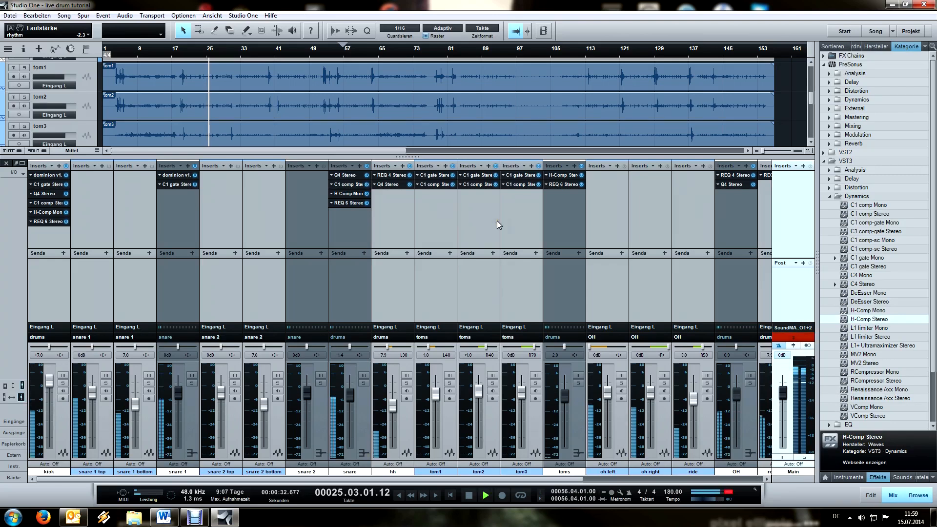
key(space)
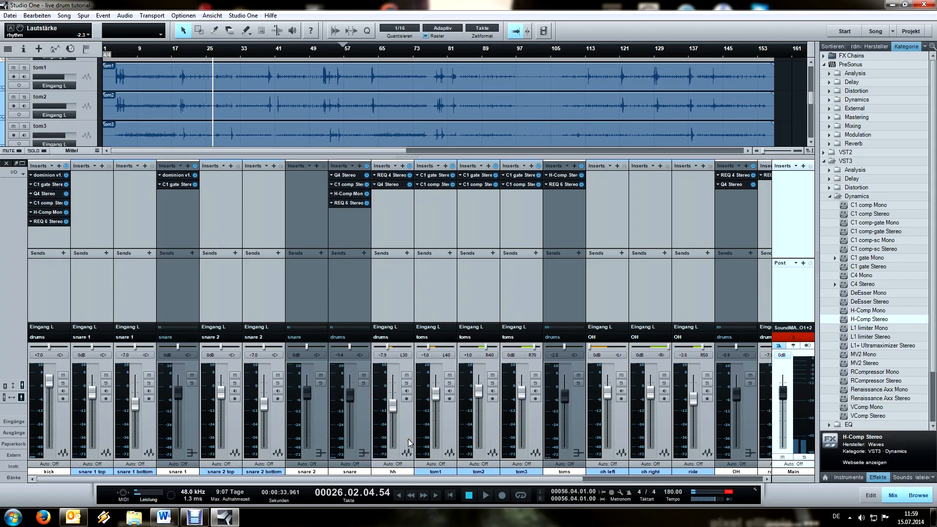
Add H-Comp Stereo to the soloed hh channel with a ratio of 2.00, an adjusted attack and a 100 ms release.
click(405, 421)
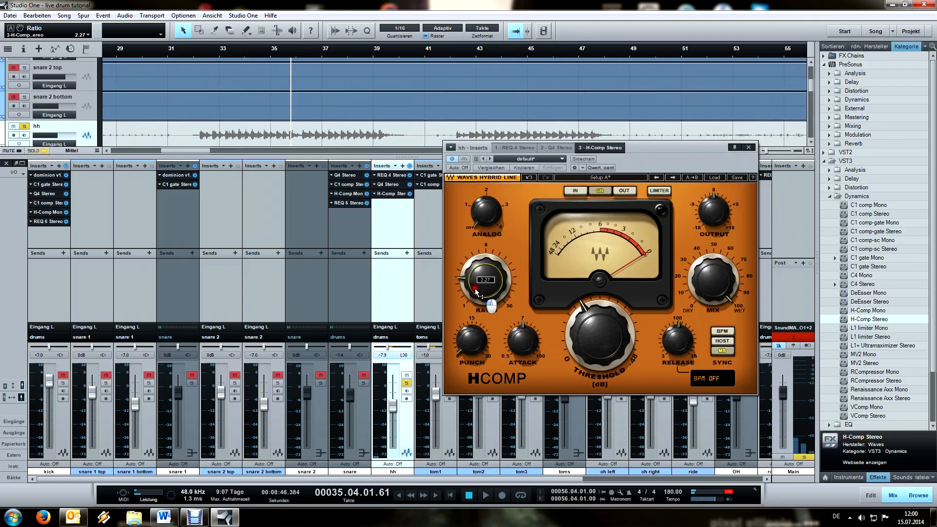
drag(475, 292, 477, 297)
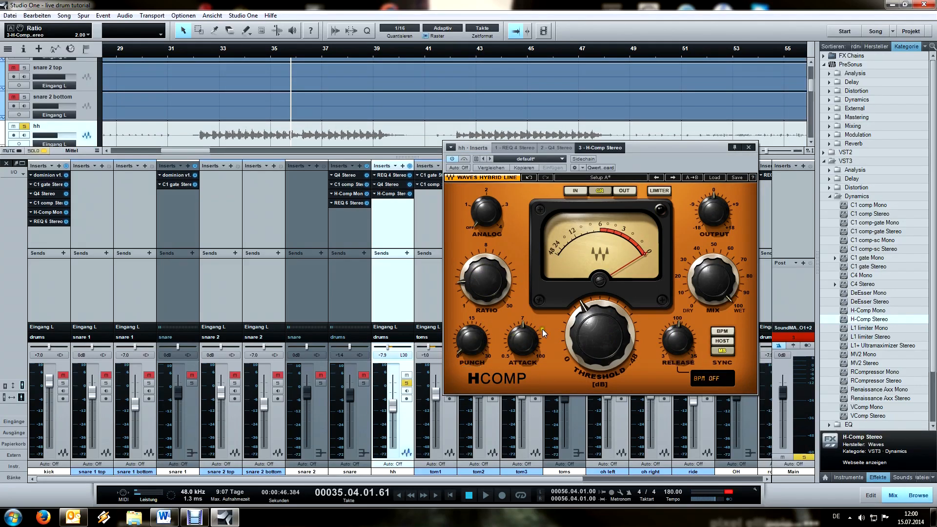
drag(532, 347, 532, 320)
click(688, 336)
Play the soloed hi-hat from around bar 31 and compare the sound with its compressor active and bypassed.
key(space)
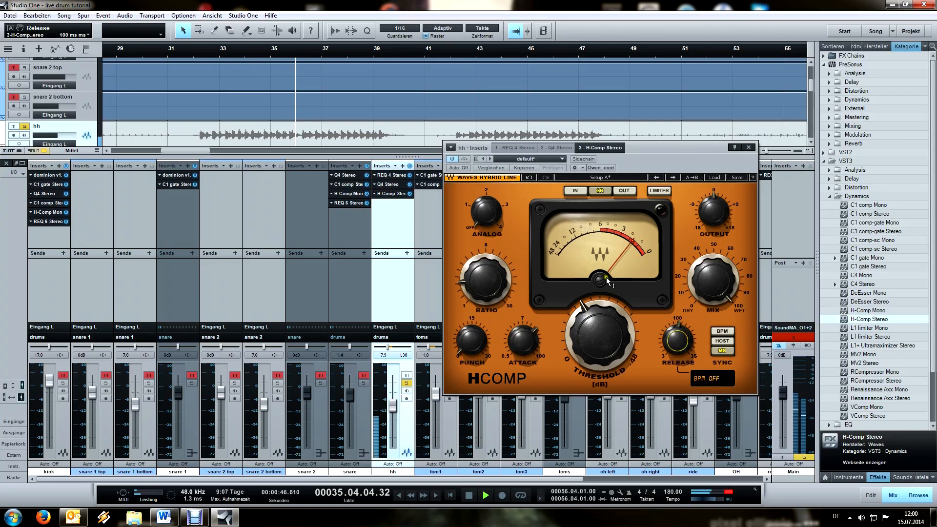
click(163, 49)
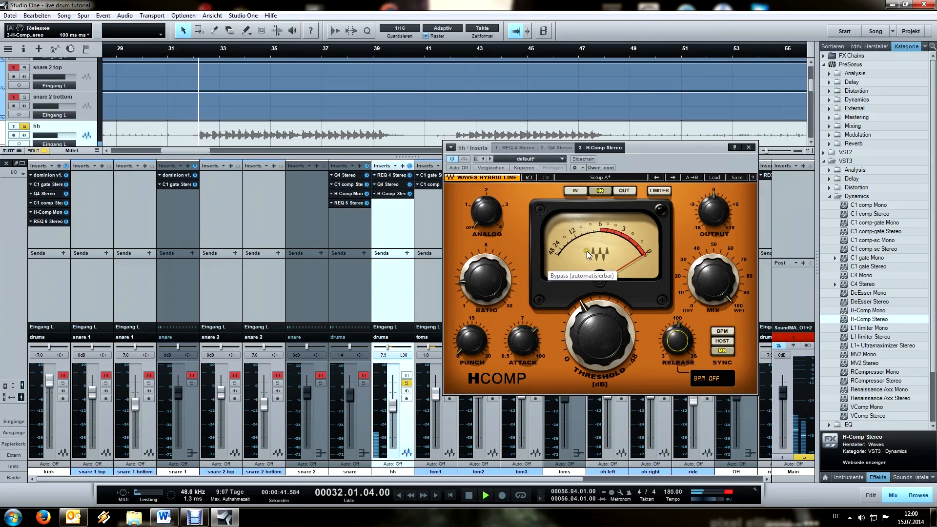
click(463, 161)
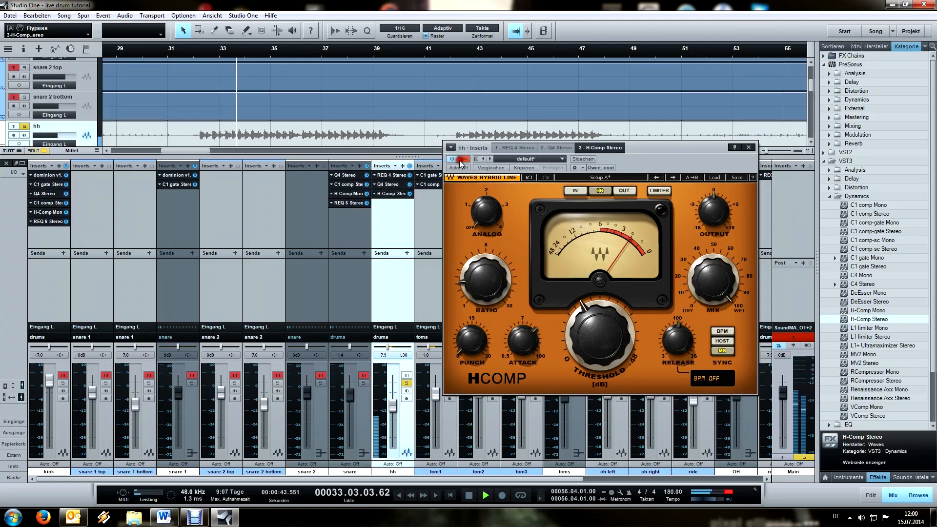
click(463, 160)
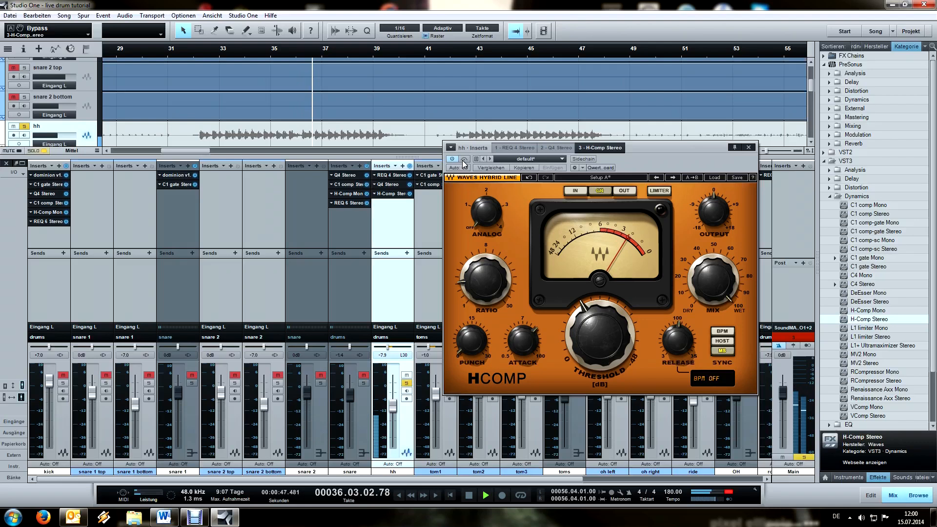
click(463, 160)
click(463, 161)
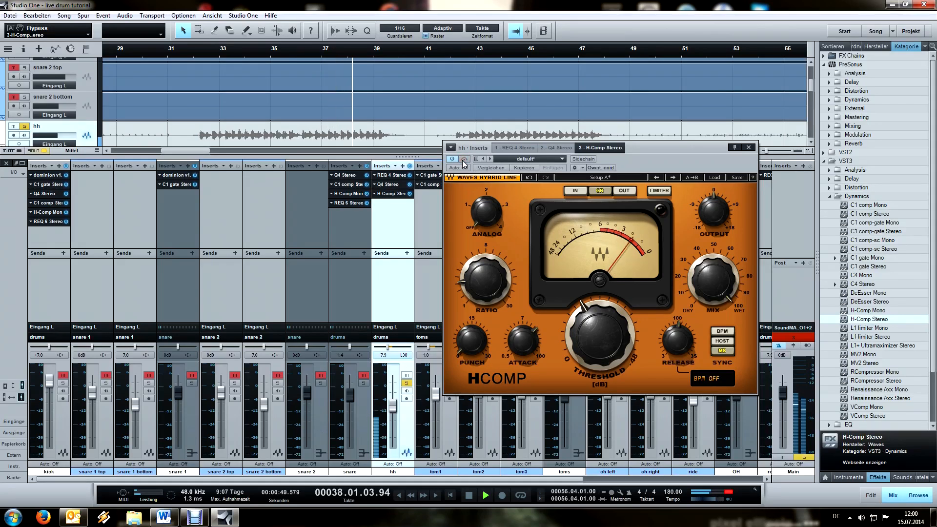
key(space)
Unsolo the hi-hat, audition its compression in the full mix from around bar 32, then close the compressor and stop playback.
click(408, 384)
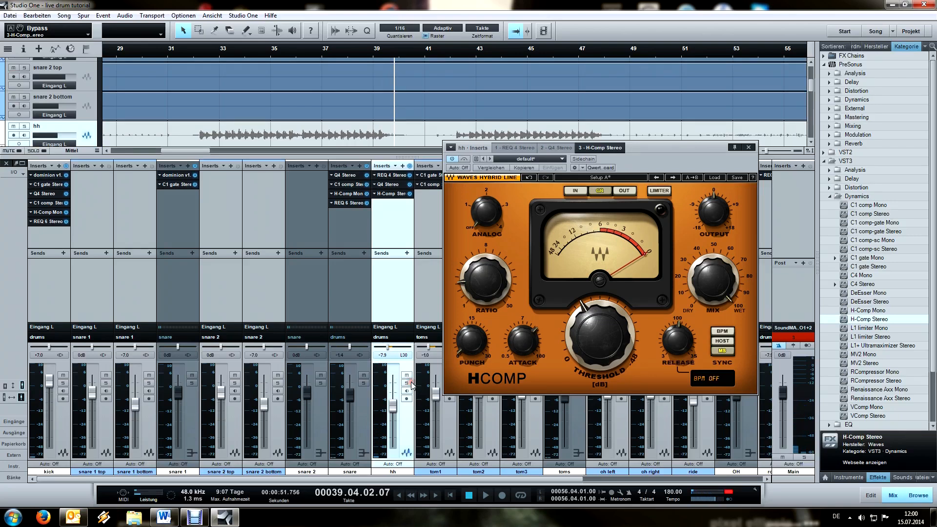
click(192, 55)
key(space)
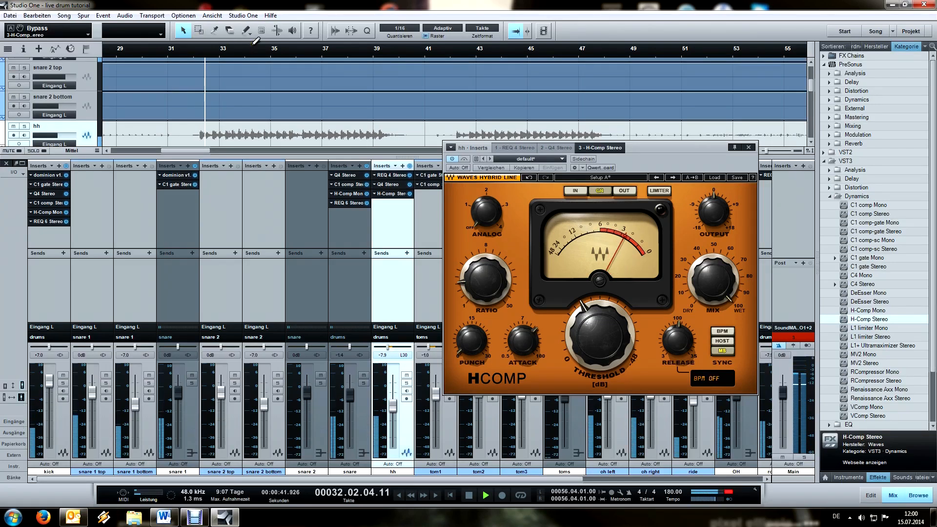
scroll(253, 45, down, 3)
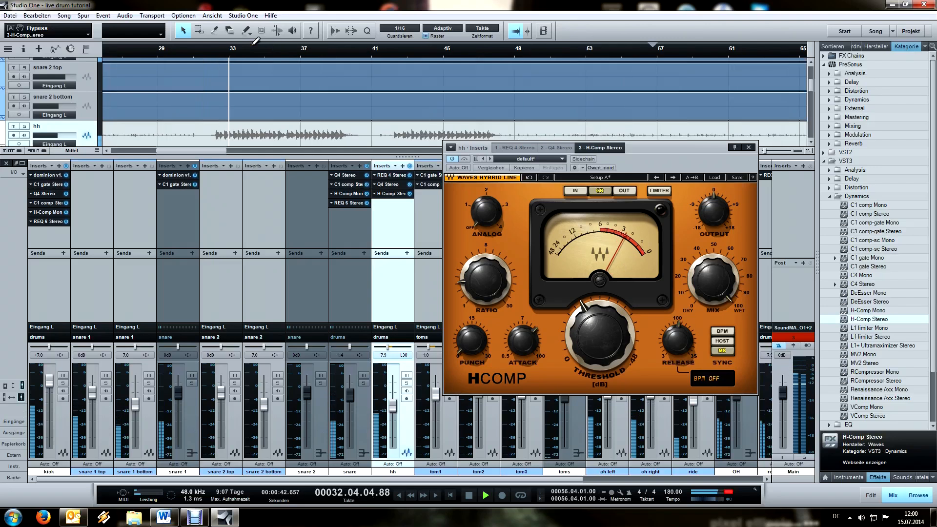
click(450, 160)
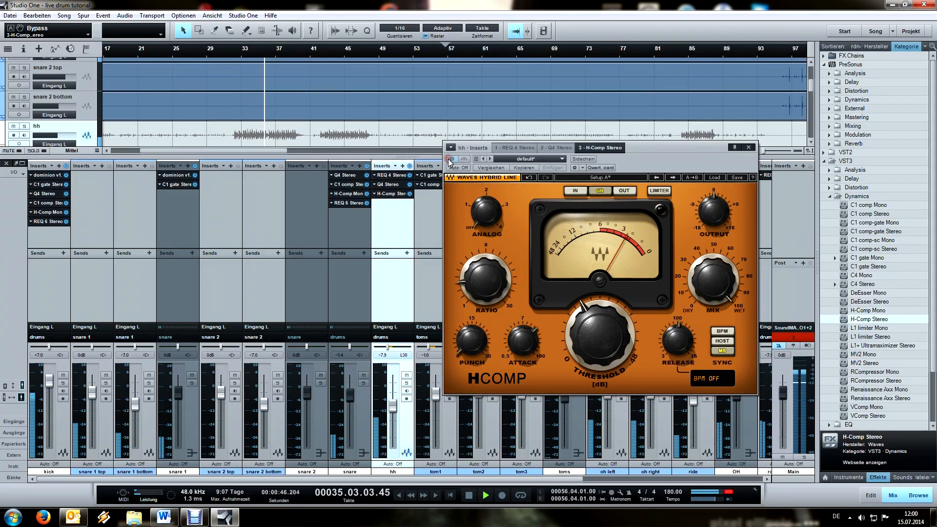
click(749, 147)
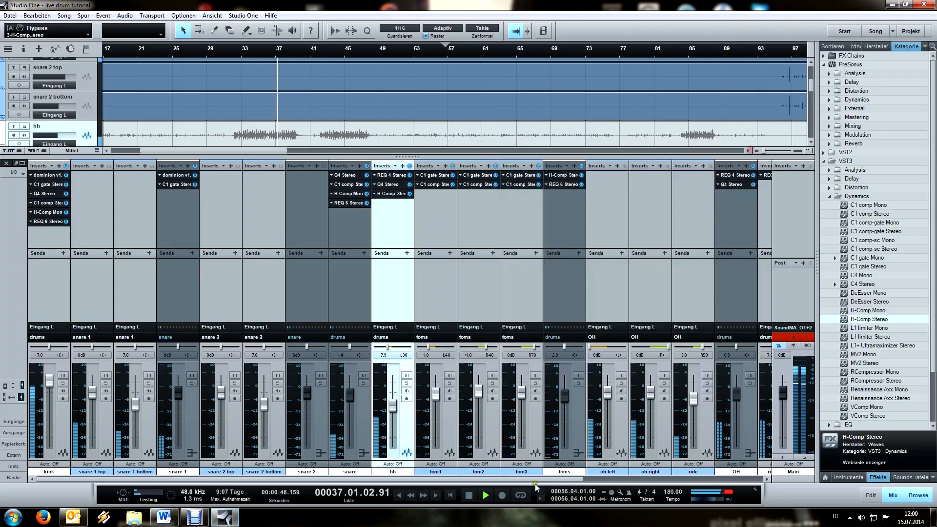
key(space)
Solo the overheads bus, loop bars 56 to 64 and open H-Comp Stereo as its third insert.
drag(547, 480, 721, 489)
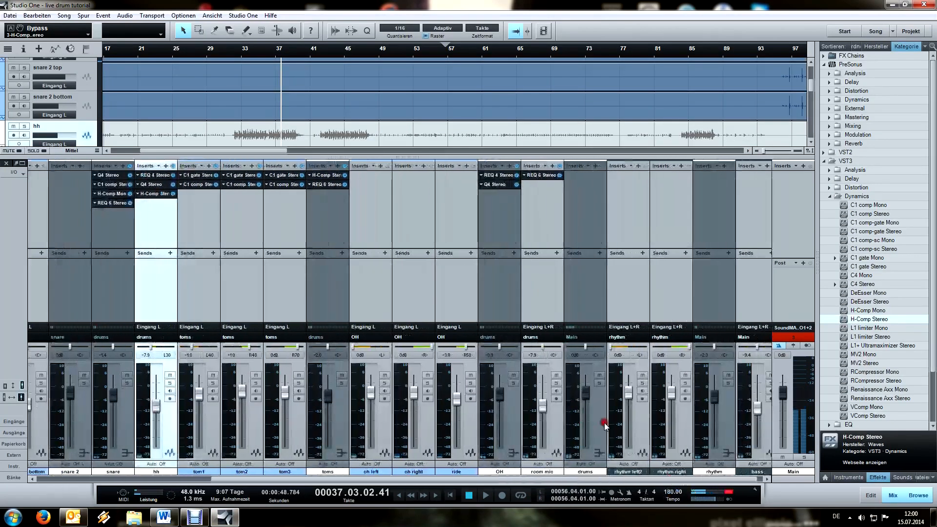
click(513, 383)
click(517, 399)
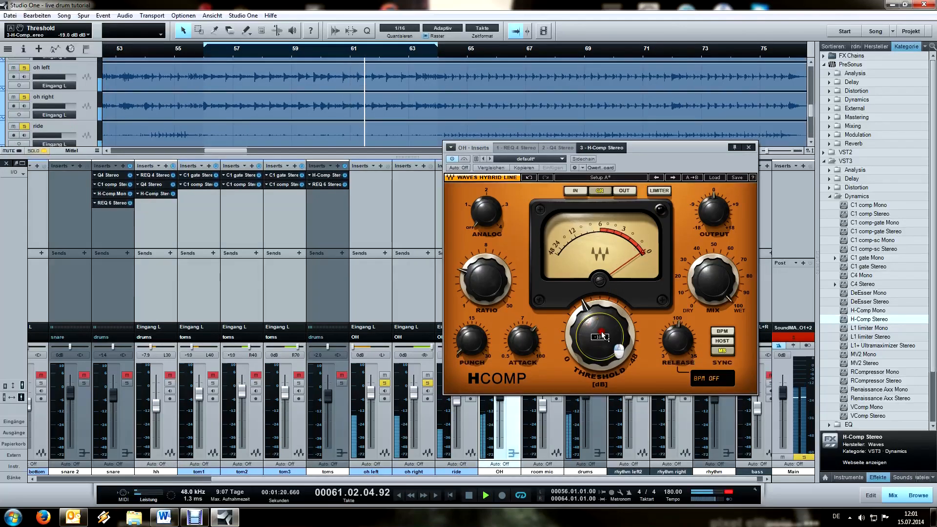
Set the overheads compressor's threshold to -22.9 dB, its ratio to 2.02 and its attack to 15.8 ms.
drag(605, 337, 602, 331)
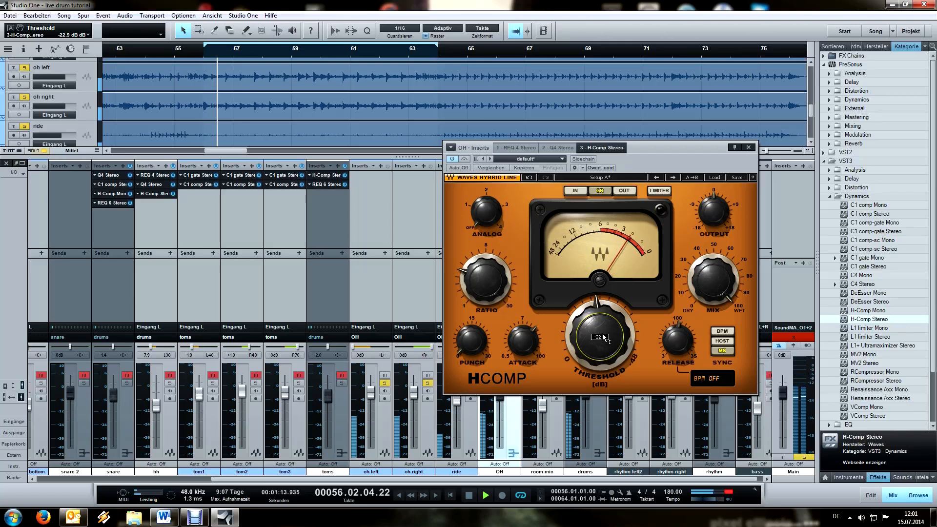
click(121, 49)
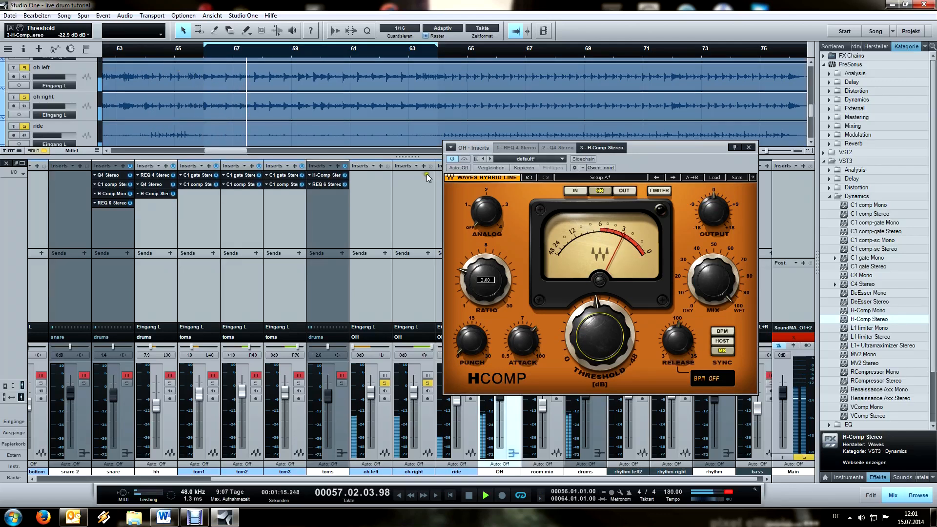
drag(469, 290, 478, 291)
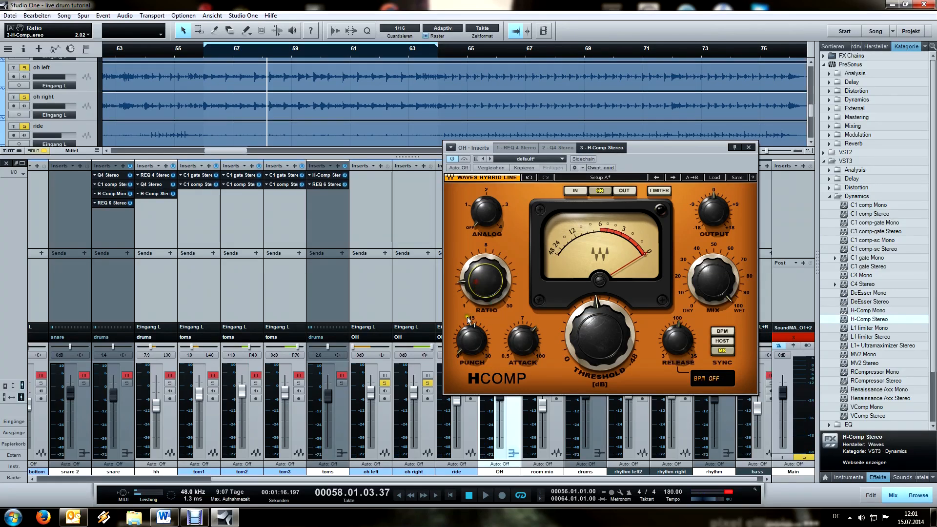
drag(511, 333, 517, 335)
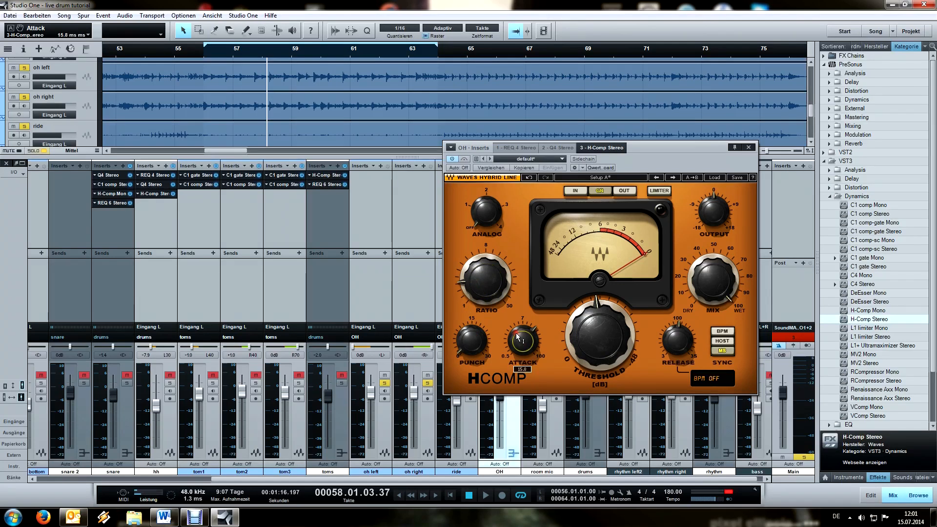
Fine-tune the overheads compressor's attack and release, set its output to -2.1 dB, then close it and stop the full-mix playback.
scroll(516, 327, up, 2)
drag(516, 326, 517, 325)
mouse_move(677, 336)
mouse_down()
mouse_move(678, 322)
mouse_move(679, 332)
mouse_up()
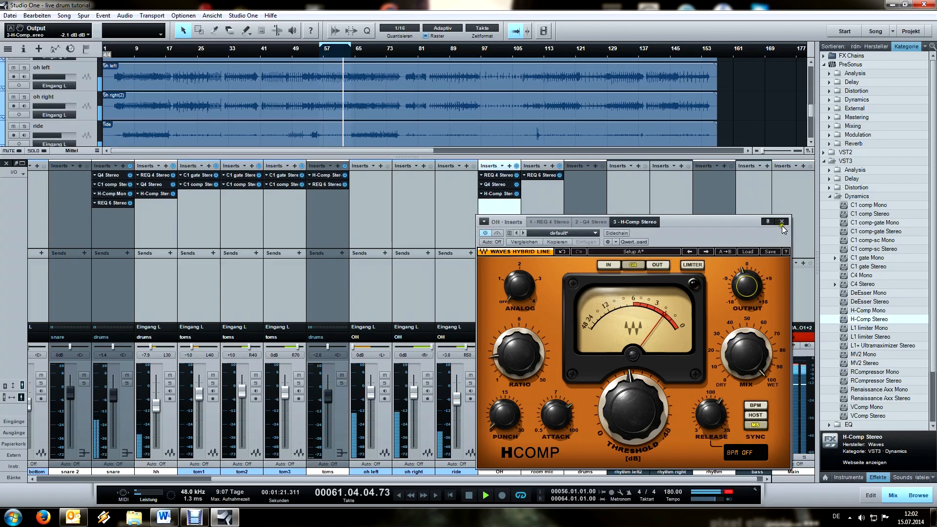
click(782, 222)
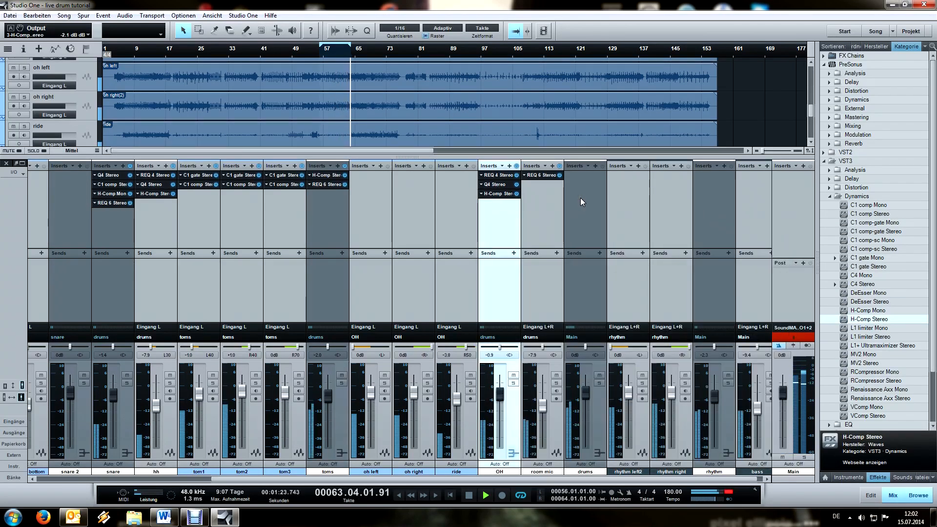
key(space)
Add H-Comp Stereo as the room mic channel's second insert and solo the room mic.
click(553, 199)
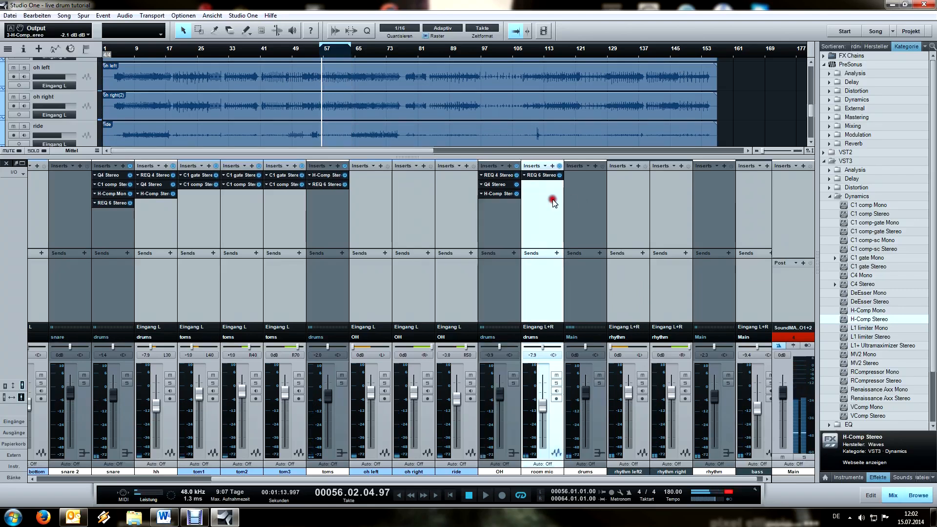
drag(864, 319, 554, 215)
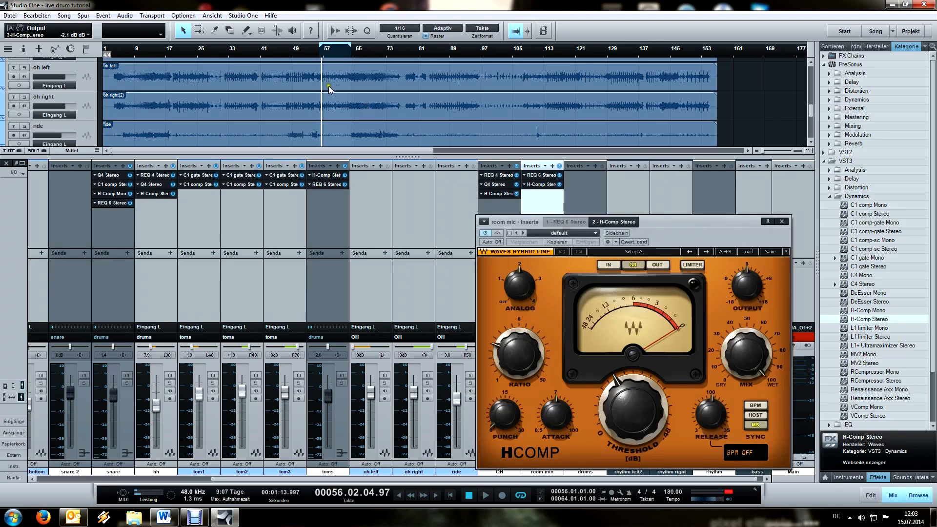
scroll(323, 55, up, 7)
scroll(323, 56, down, 6)
key(space)
scroll(322, 53, up, 5)
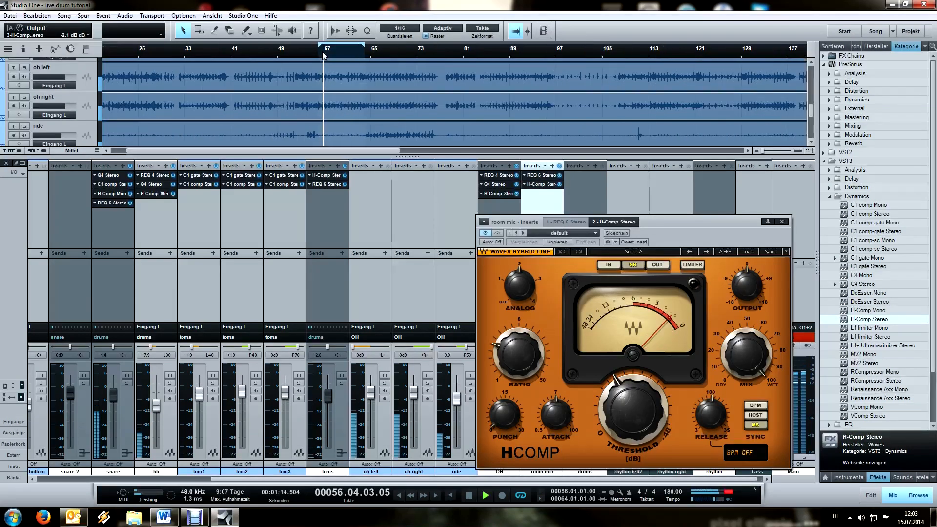
key(space)
drag(686, 238, 700, 176)
click(556, 383)
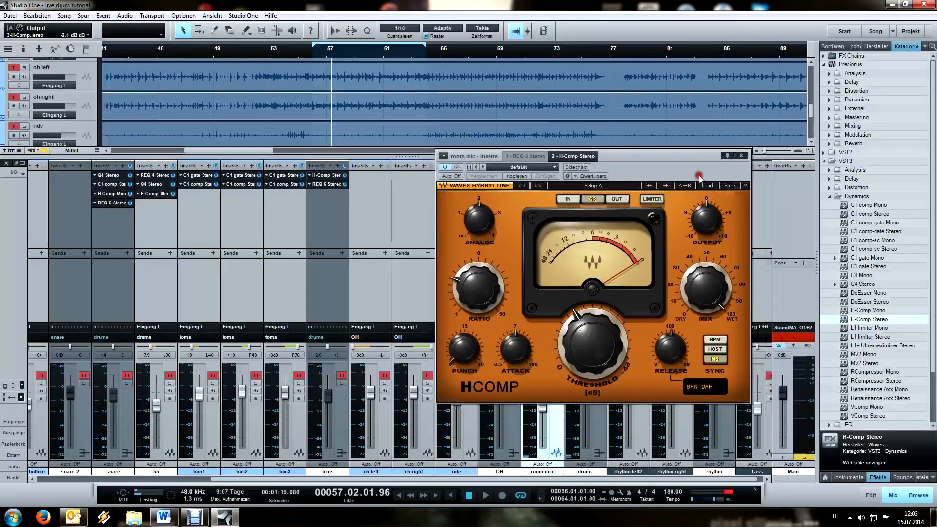
Switch the room mic compressor's analog setting off, then set its ratio to 5.26 while playing from bar 62.
click(485, 209)
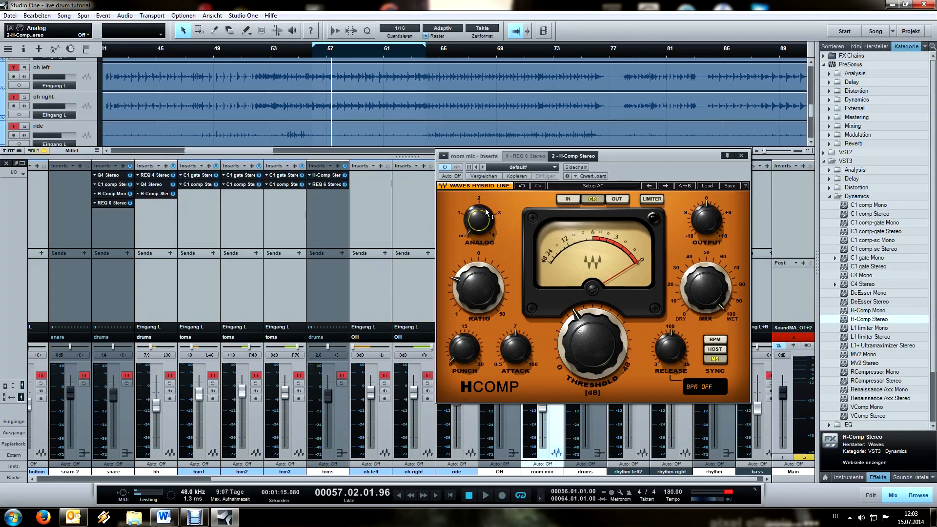
click(479, 282)
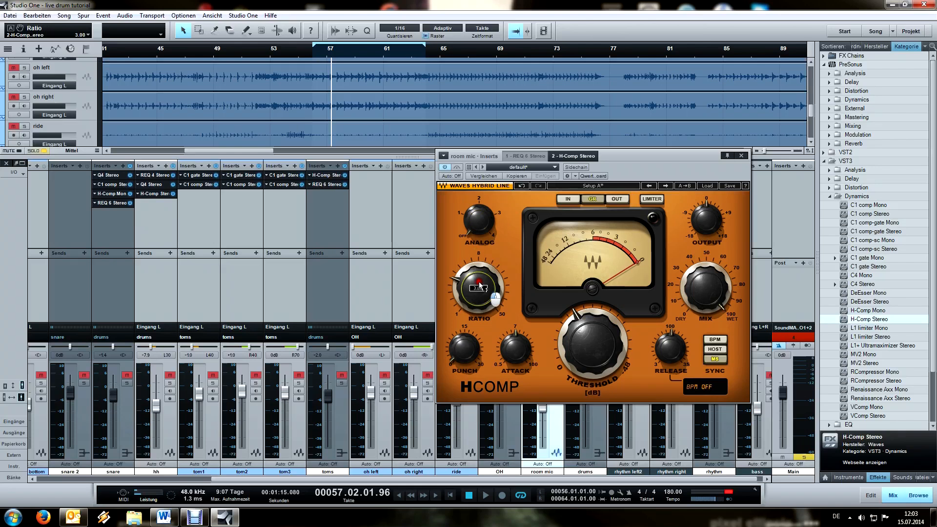
click(401, 54)
scroll(400, 51, up, 3)
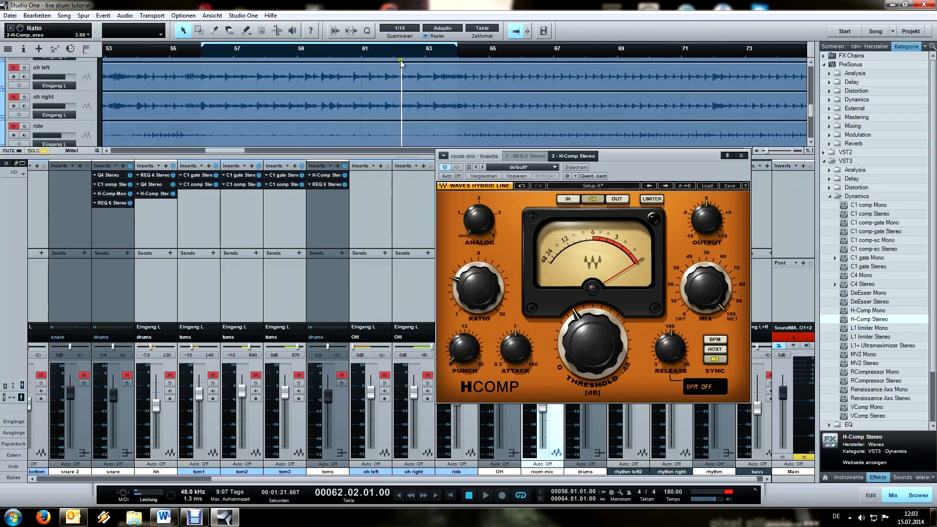
click(473, 296)
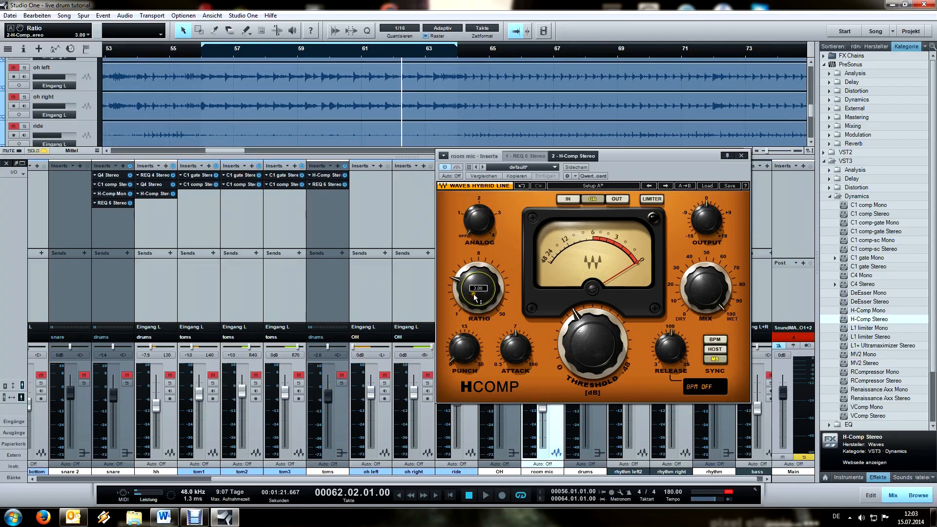
key(space)
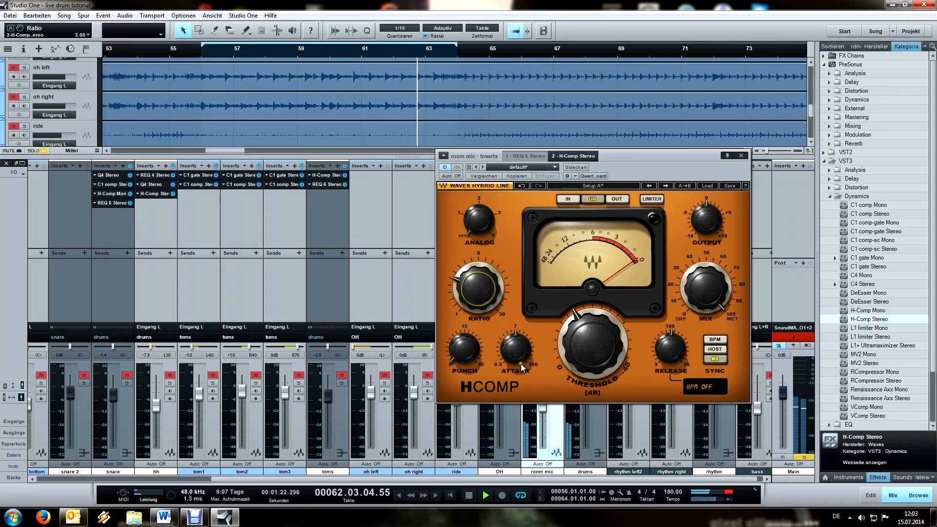
click(465, 299)
drag(465, 299, 467, 277)
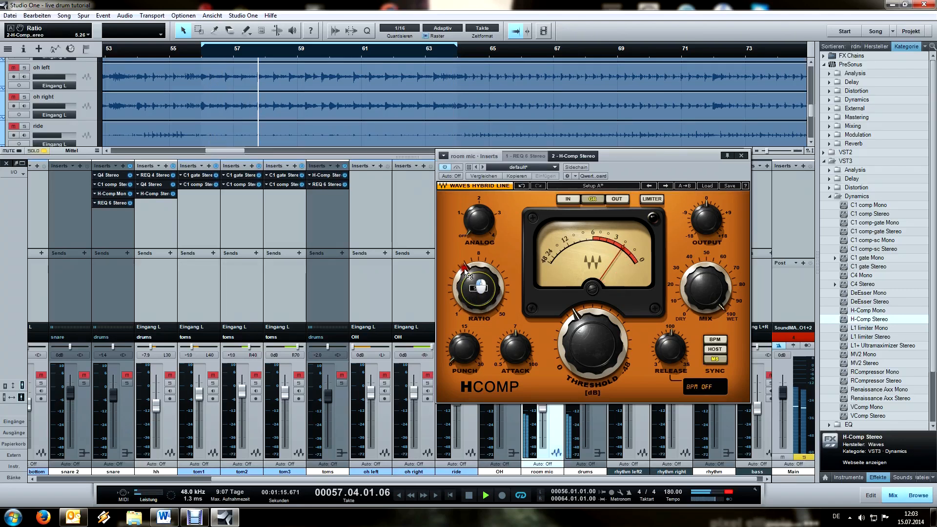
Set the room mic compressor's attack to 12.1 ms and release to 127 ms, and raise its threshold setting.
click(515, 337)
mouse_move(516, 336)
mouse_down()
mouse_move(513, 320)
mouse_move(527, 337)
mouse_up()
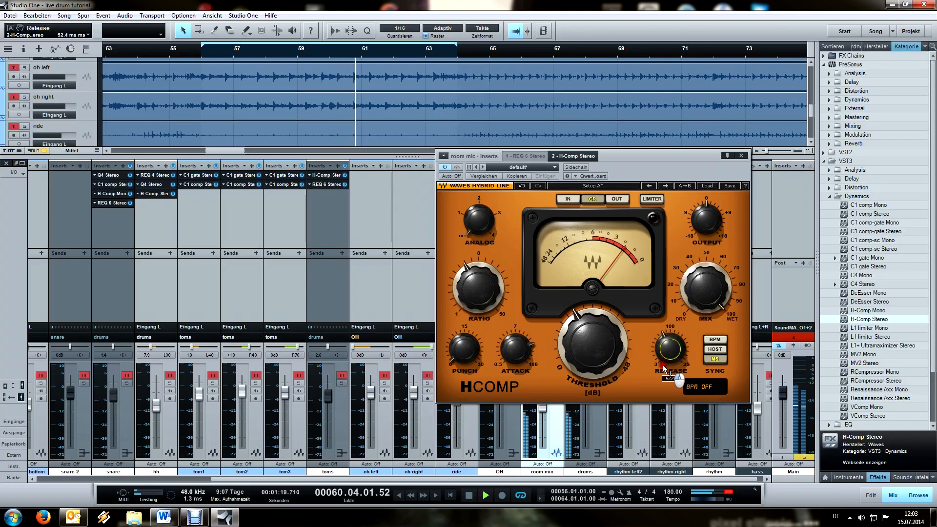
drag(593, 341, 591, 315)
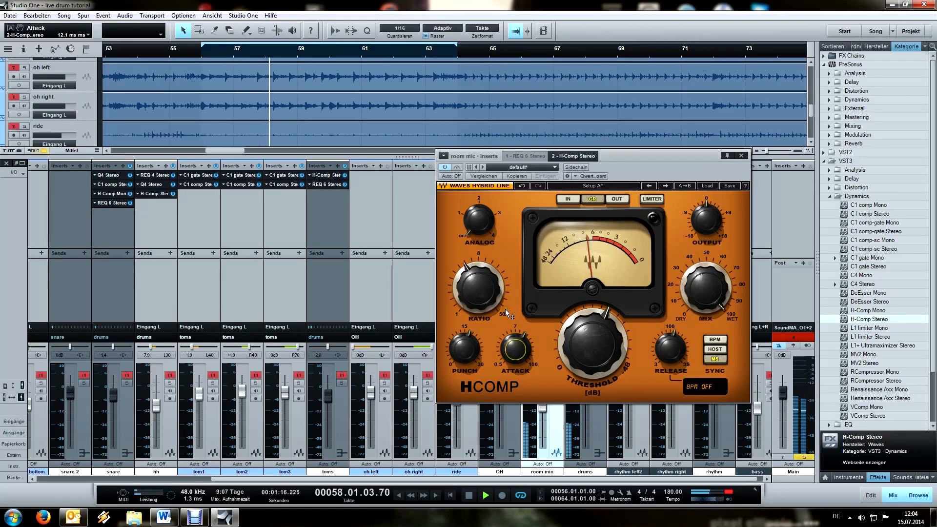
Compare the soloed room mic with its compressor bypassed and active, then stop playback.
click(458, 167)
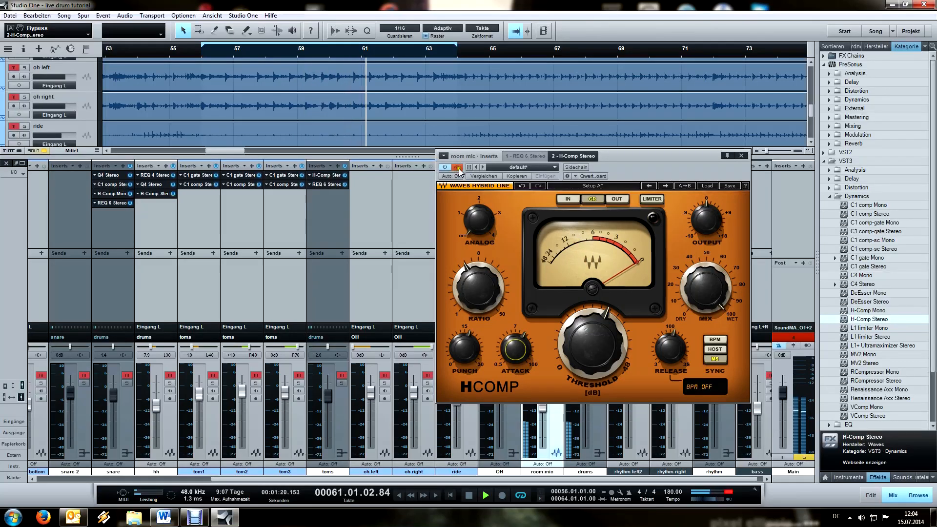
click(458, 167)
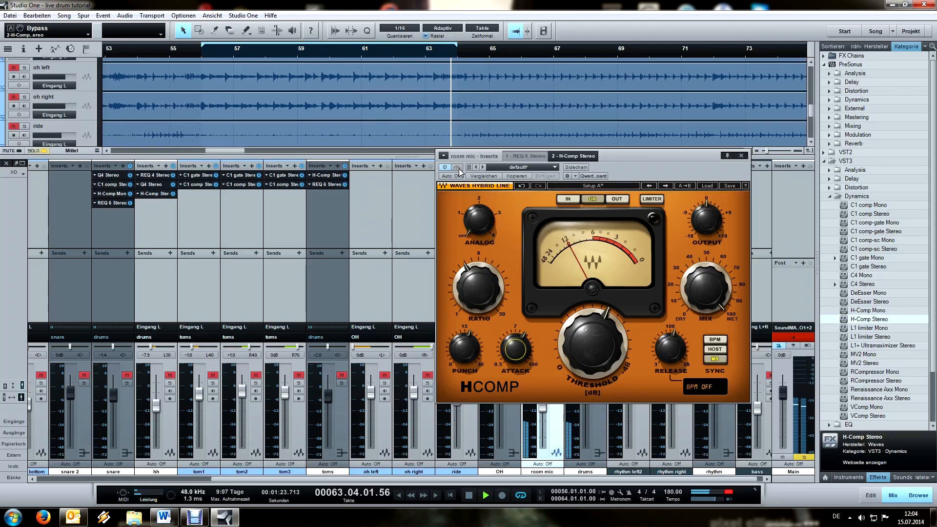
key(space)
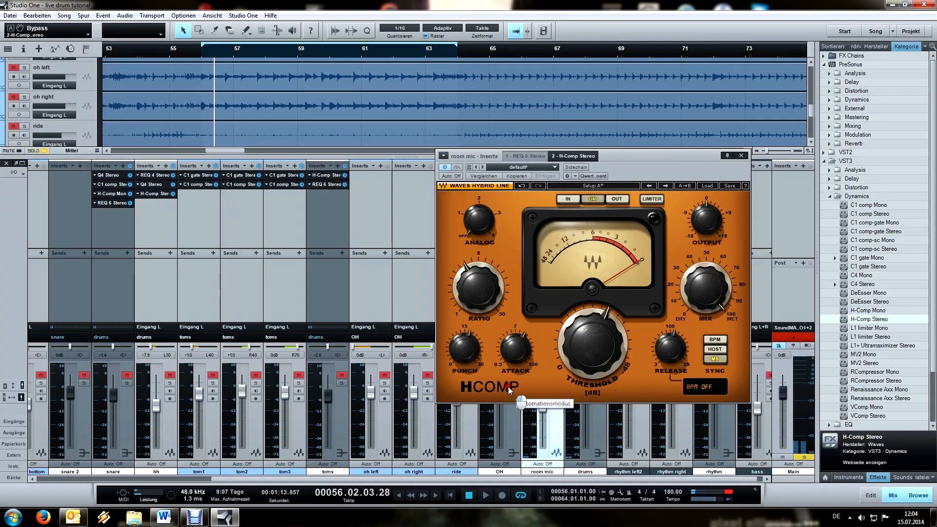
Review the room mic compressor's attack and release settings with playback stopped.
click(516, 359)
click(667, 354)
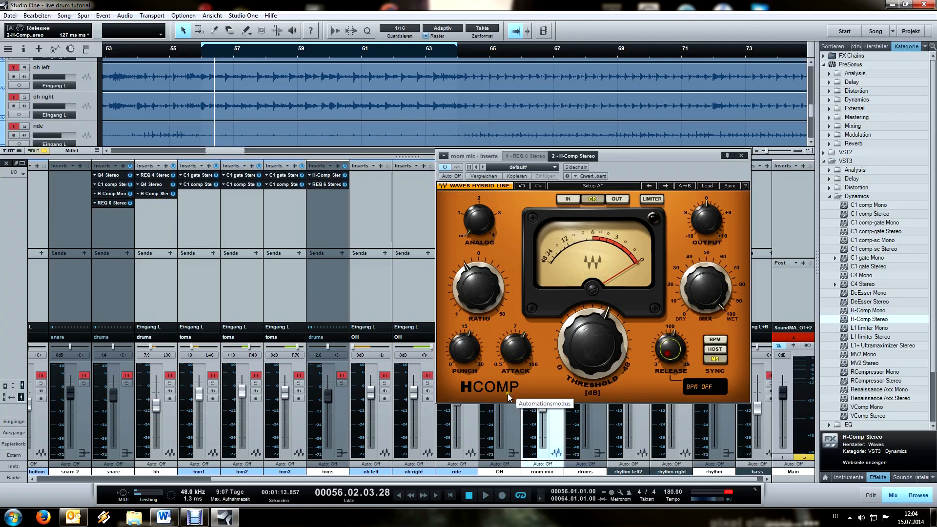
click(509, 360)
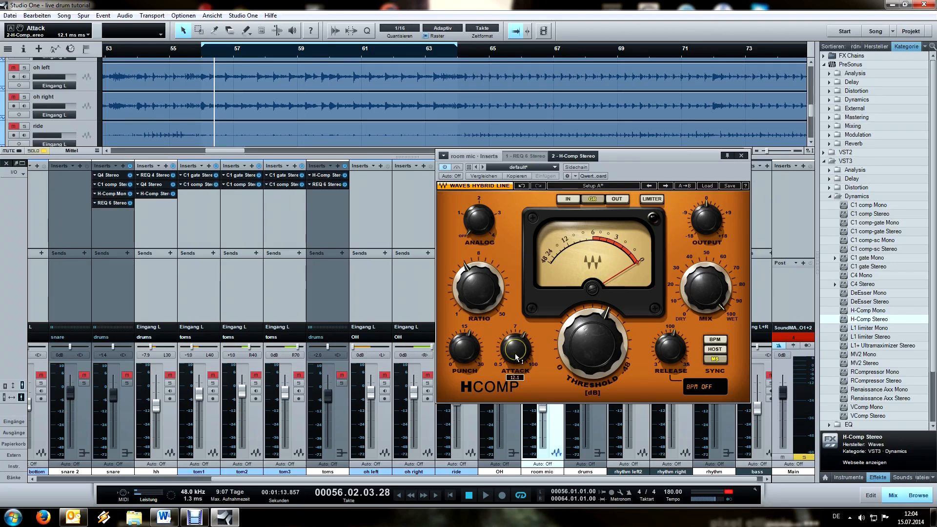
click(676, 350)
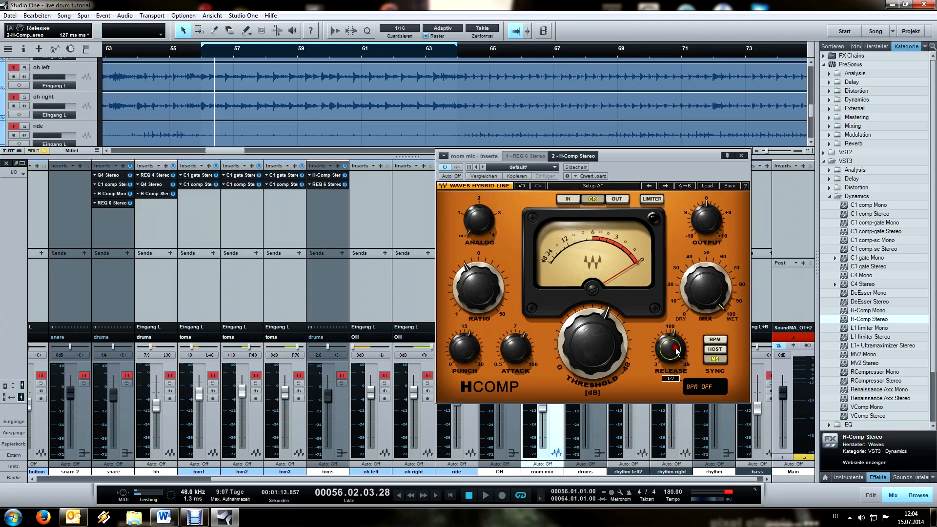
click(641, 370)
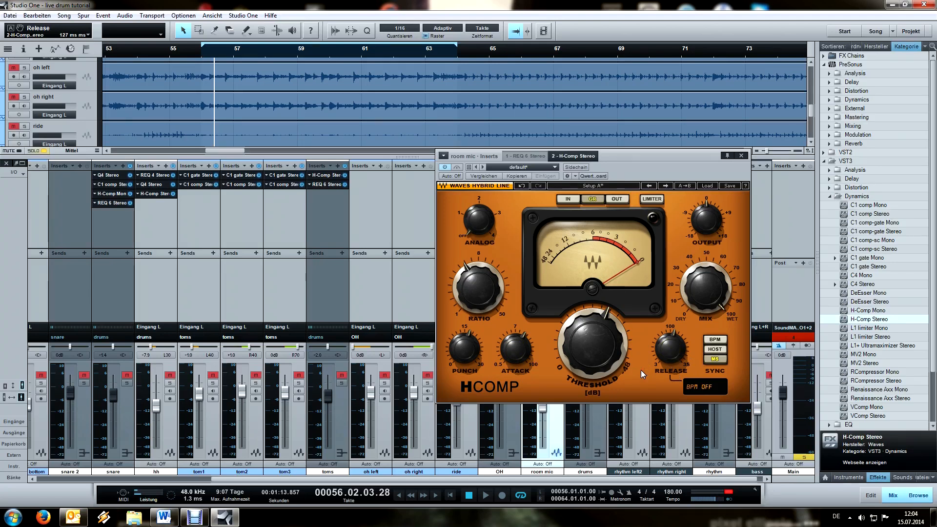
click(661, 382)
click(667, 350)
Resume playback and set the room mic compressor's release to 145 ms while listening.
key(space)
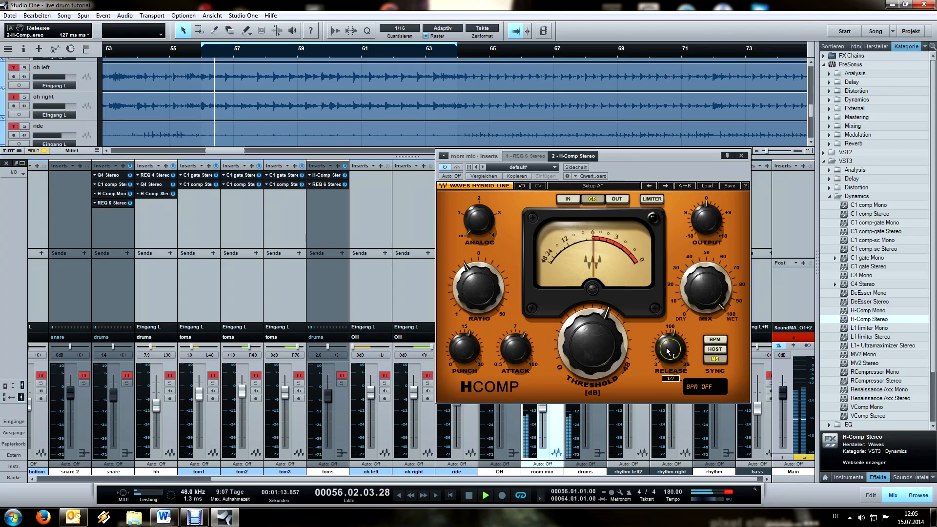
drag(667, 350, 656, 272)
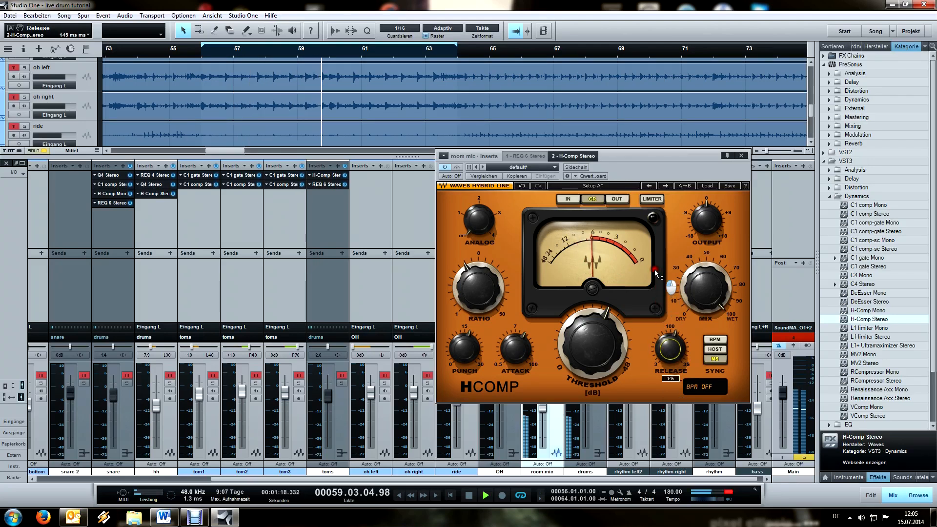
mouse_move(516, 355)
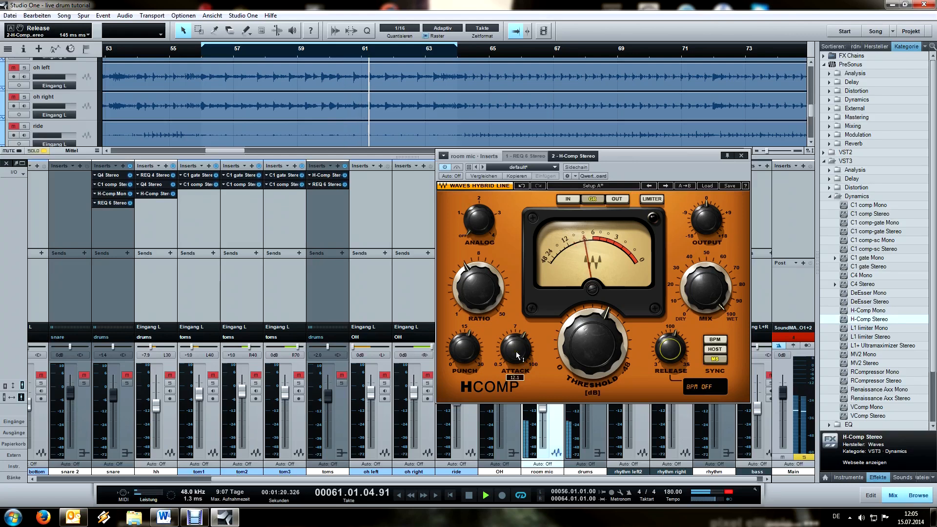
Close the room mic compressor, set the unsoloed channel's level to -7.0 dB in the full mix and save the song.
click(743, 156)
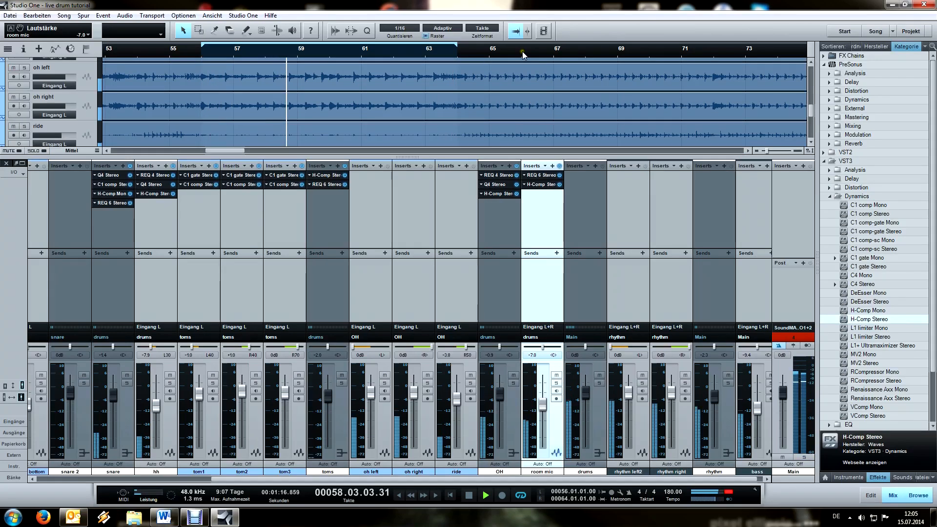
scroll(523, 54, down, 4)
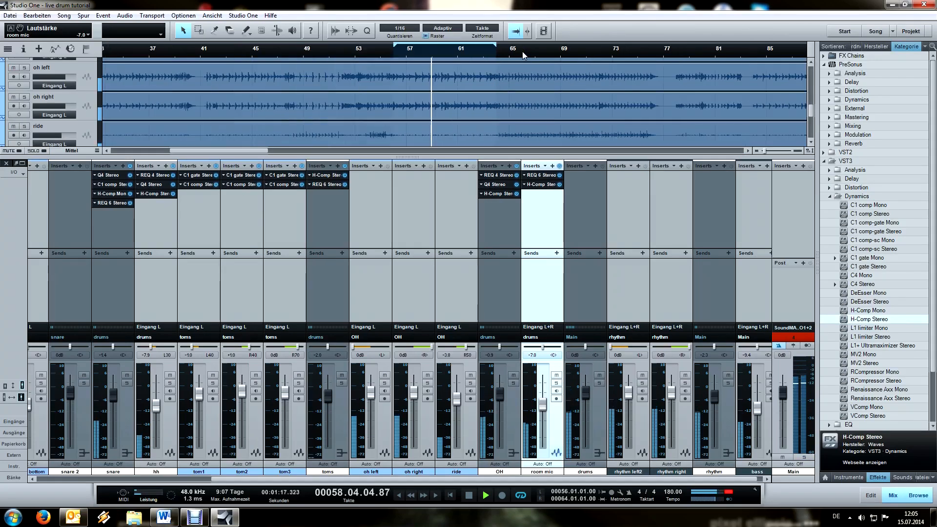
scroll(522, 52, down, 4)
key(ctrl+s)
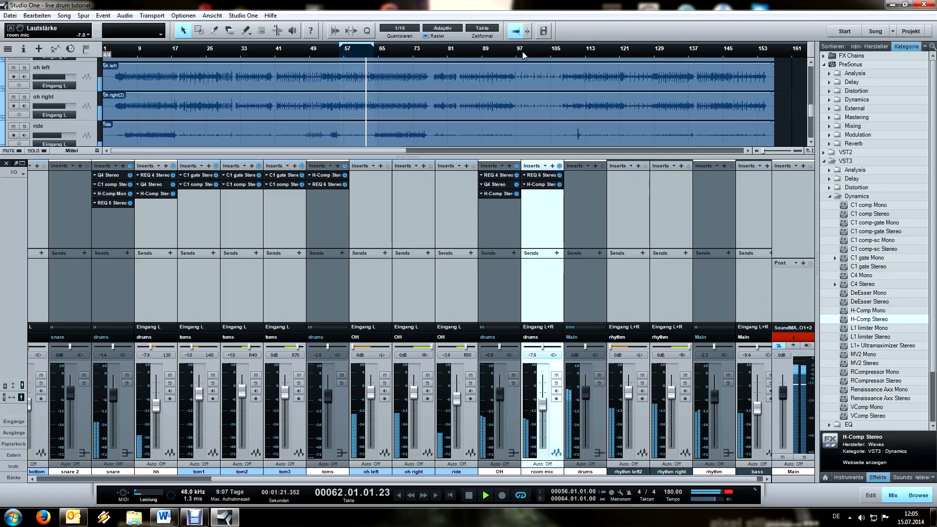
scroll(522, 51, down, 1)
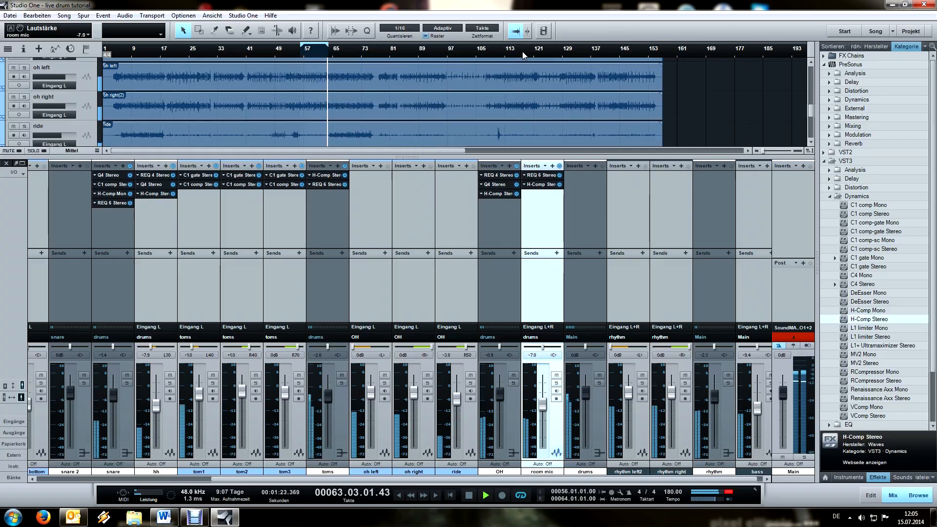
drag(410, 479, 184, 493)
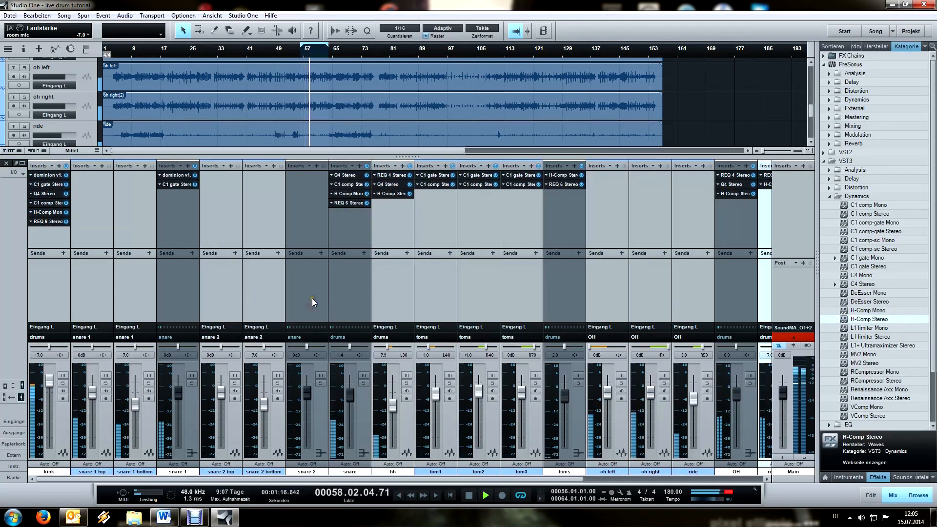